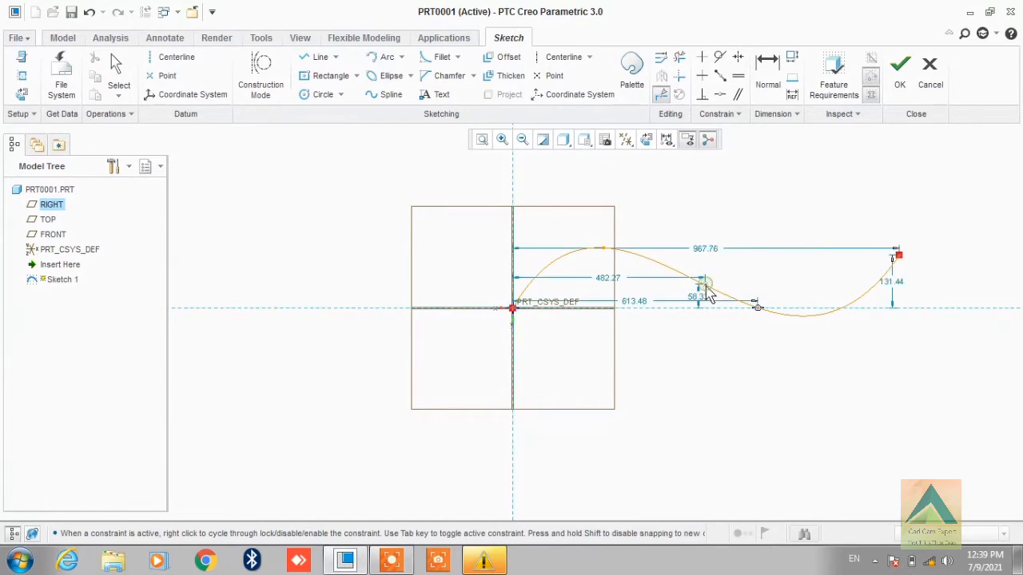
Step: Finish the divided spline sketch and start a Swept Blend that uses it as the trajectory
scroll(710, 289, "down", 3)
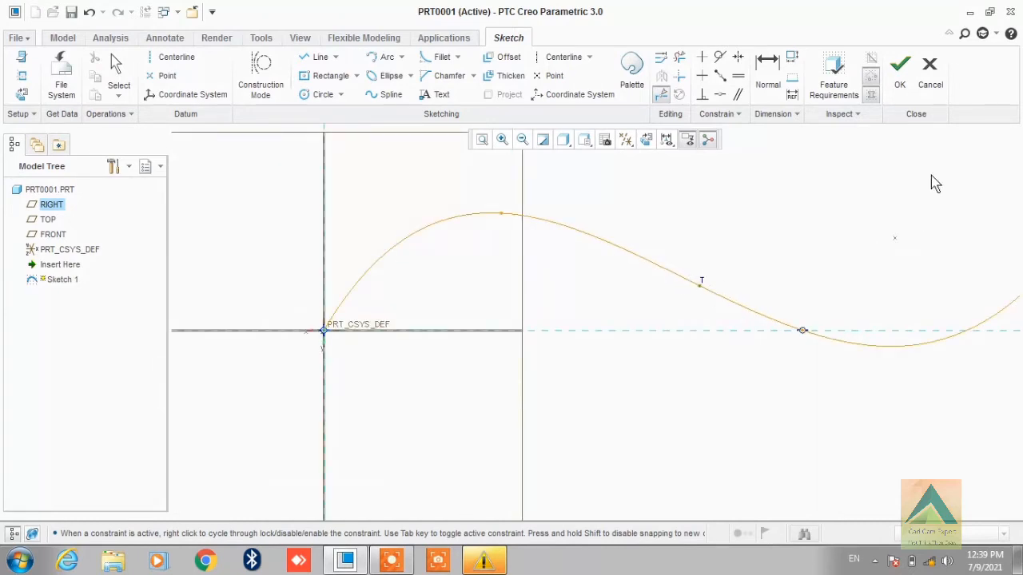
left_click(900, 67)
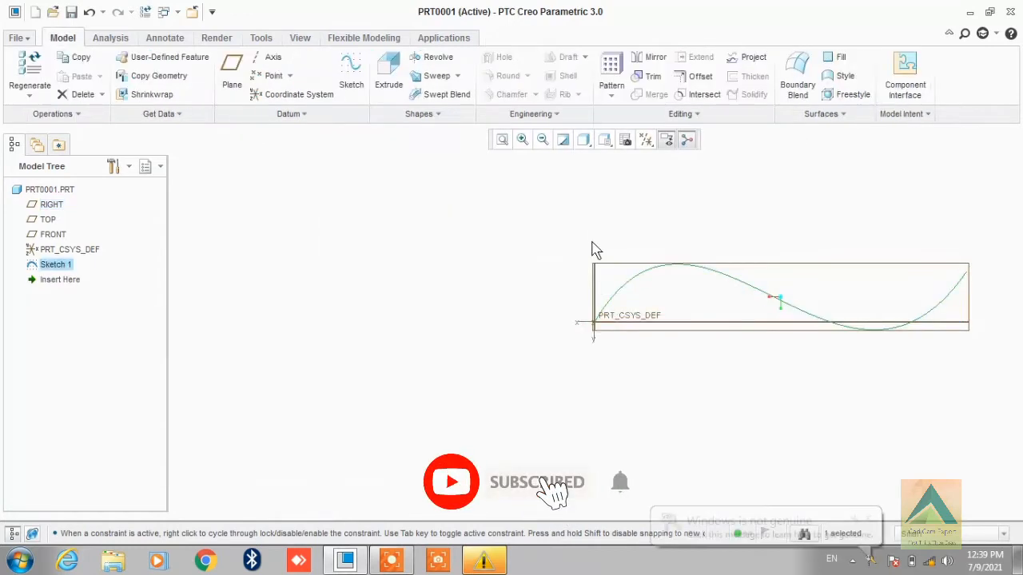
scroll(593, 242, "up", 2)
scroll(821, 211, "down", 1)
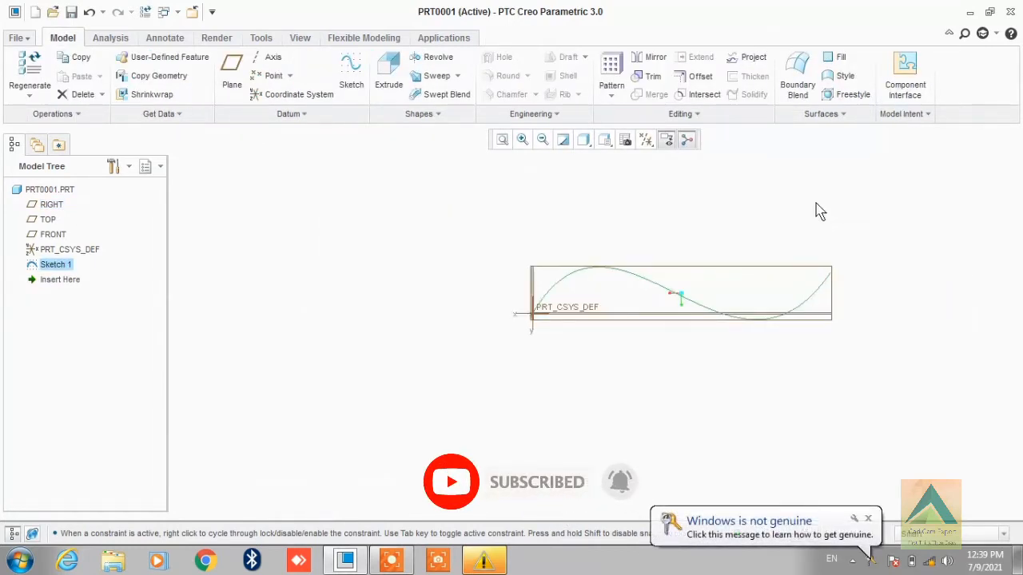
left_click(435, 92)
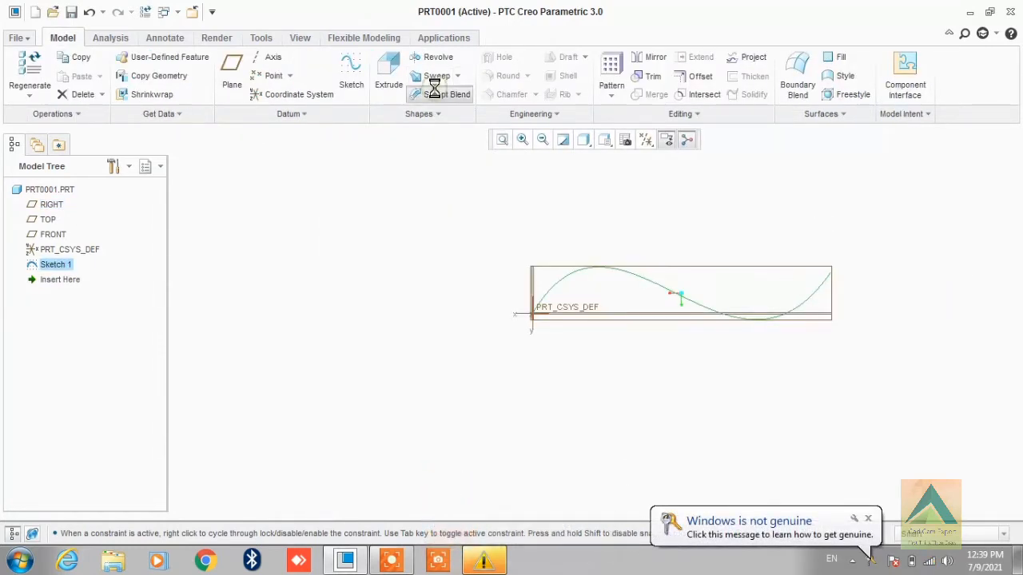
left_click(821, 304)
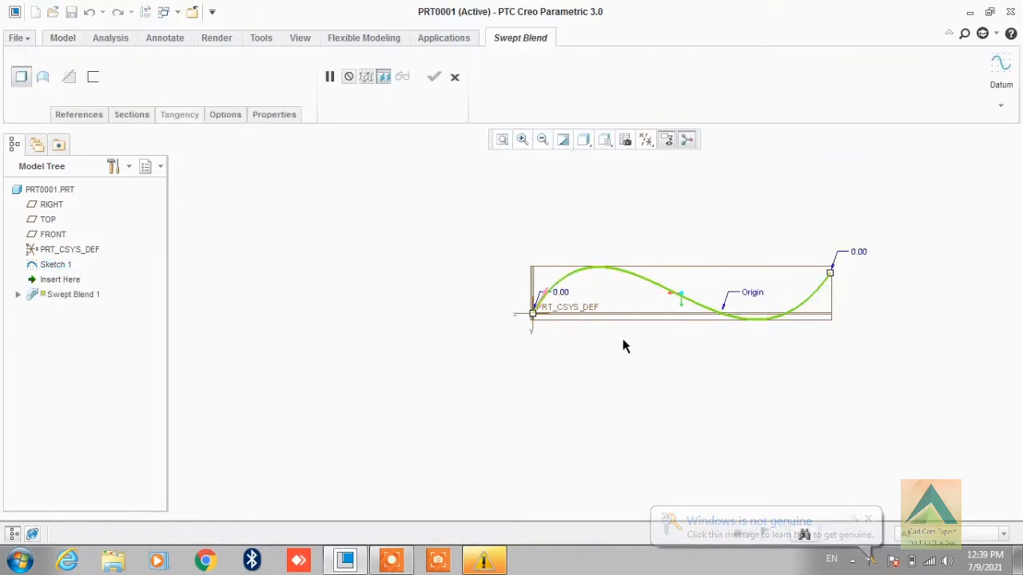
Step: Flip the swept blend's start point to the opposite end of the trajectory, away from the coordinate system
scroll(564, 315, "up", 2)
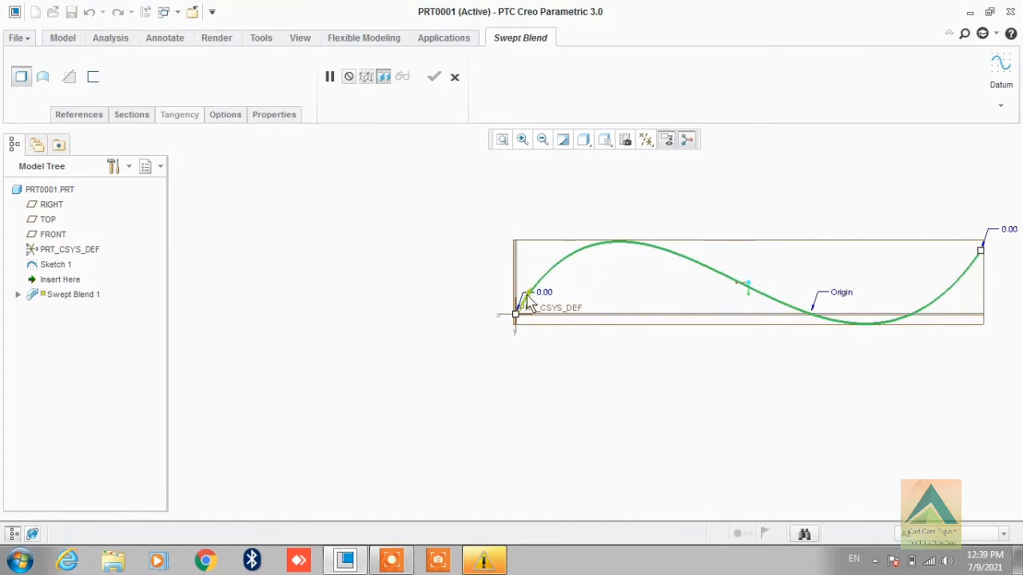
left_click(528, 302)
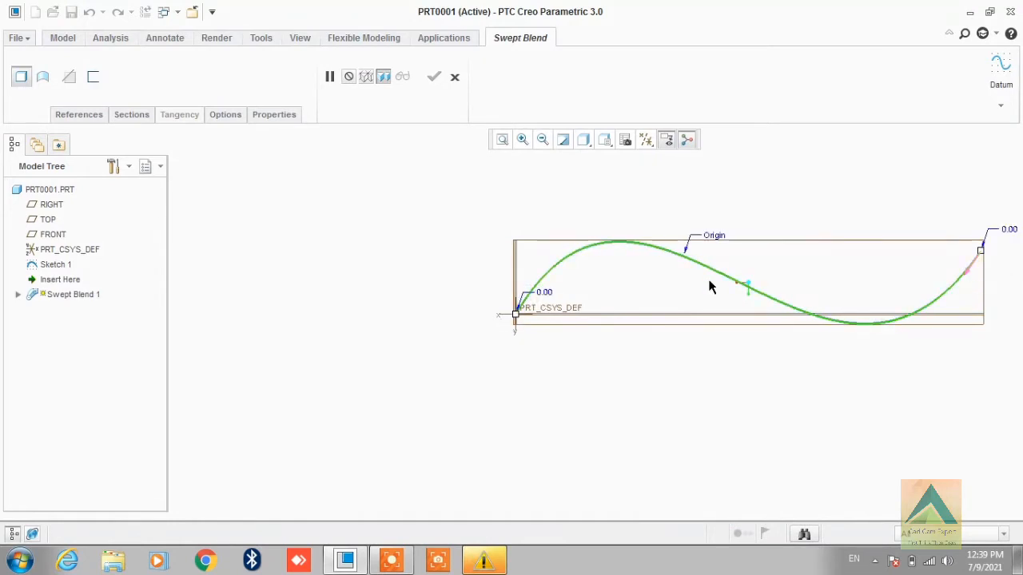
scroll(710, 287, "down", 2)
scroll(879, 274, "up", 2)
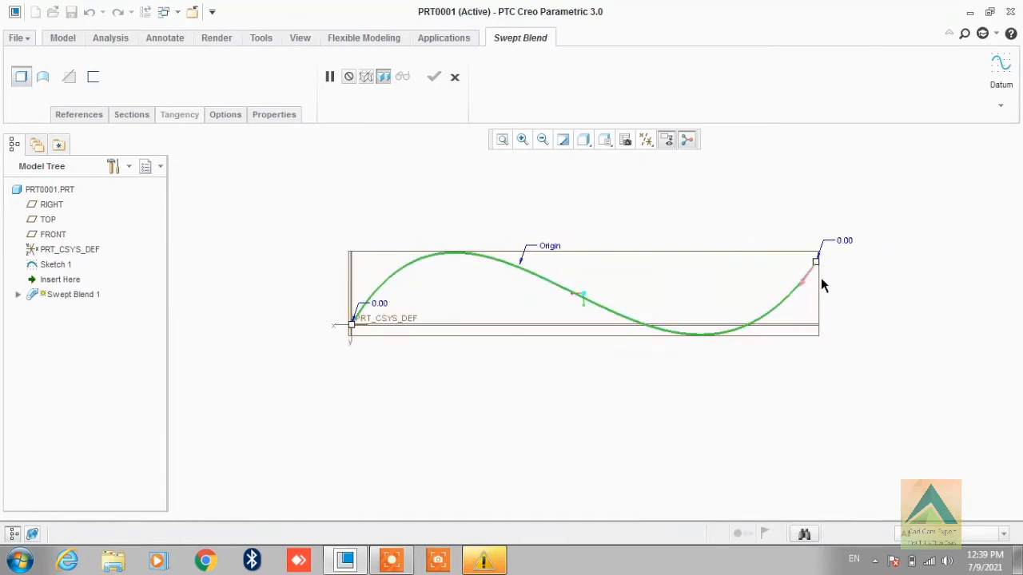
Step: Sketch a circle about 200 in diameter, centred on the trajectory's start point, as Section 1 of the swept blend
left_click(118, 117)
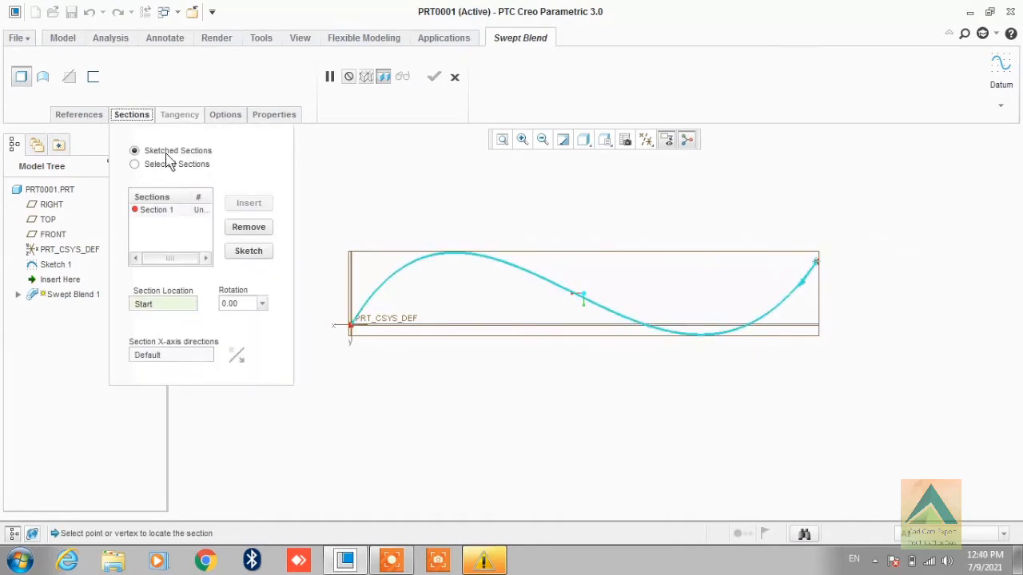
left_click(166, 211)
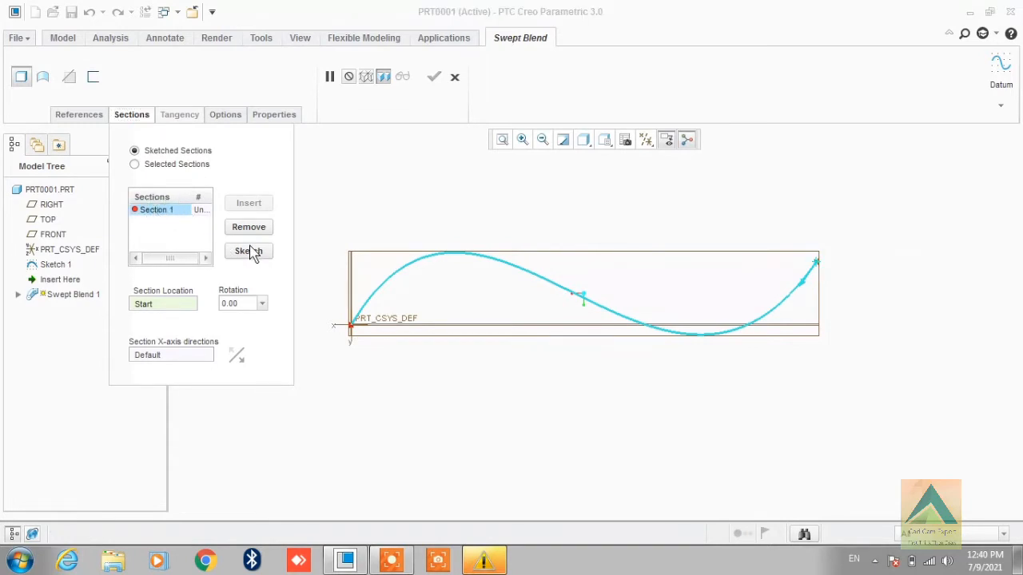
left_click(248, 251)
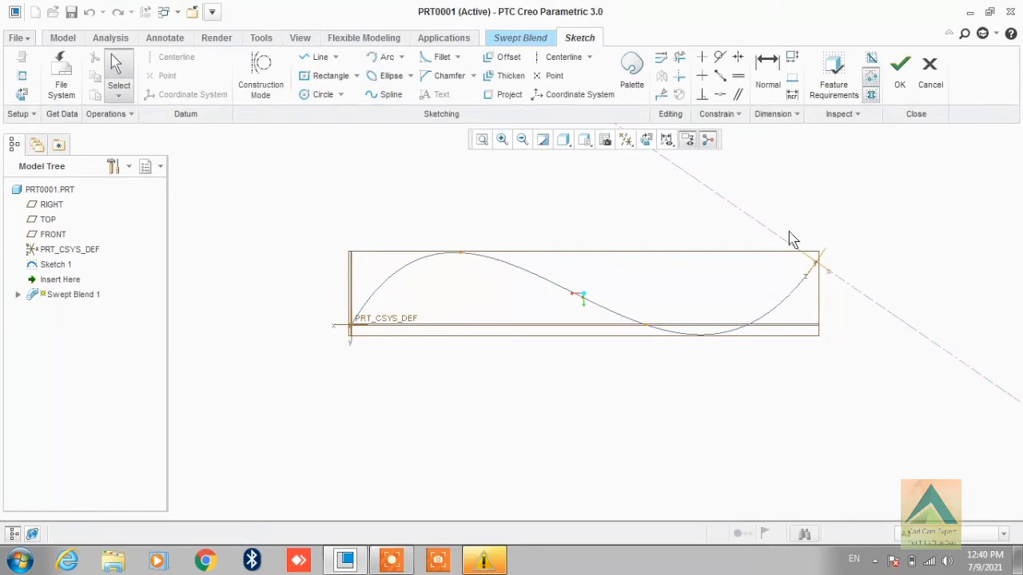
left_click(646, 140)
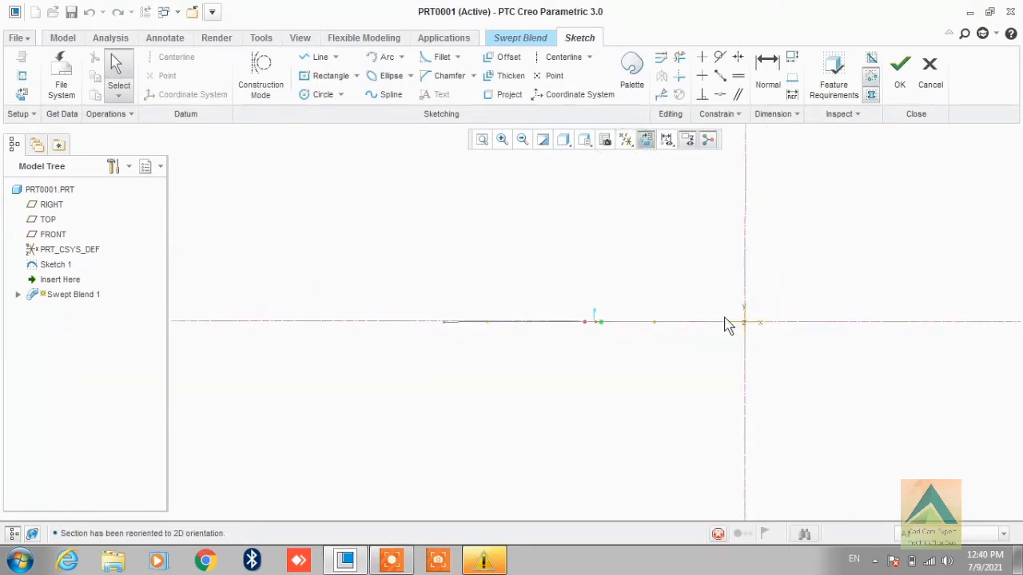
middle_click_drag(796, 270, 780, 303)
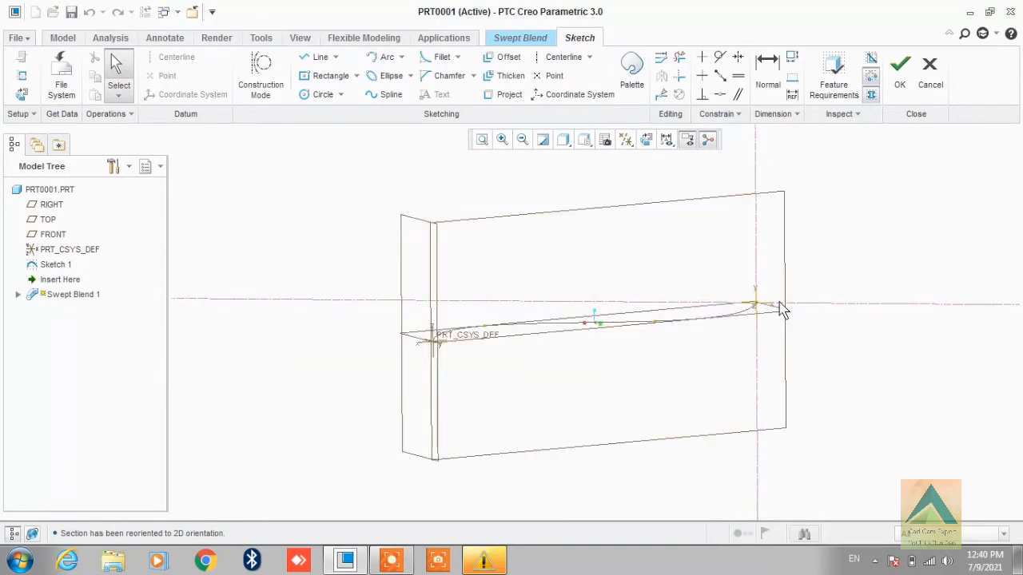
left_click(646, 140)
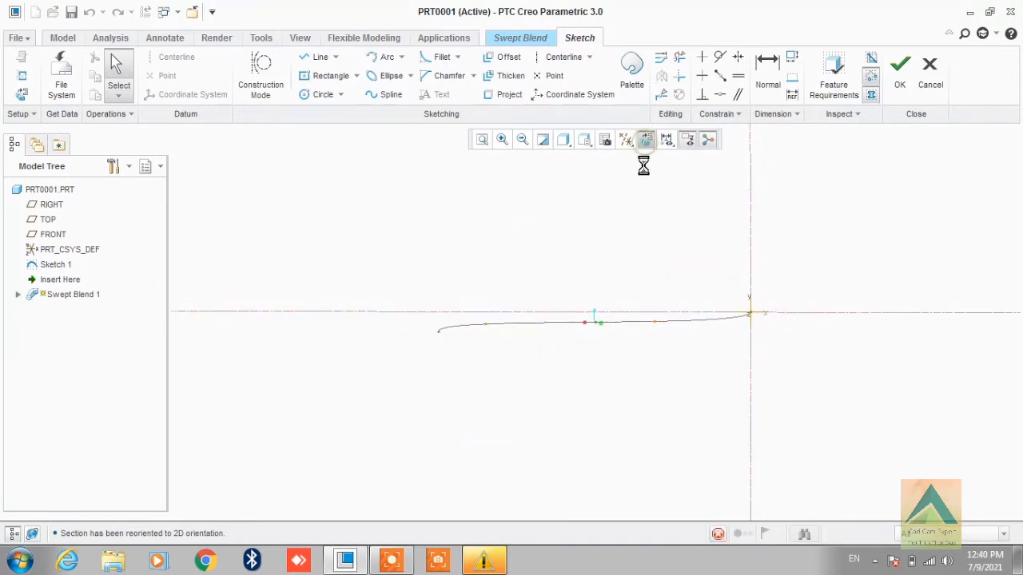
left_click(321, 94)
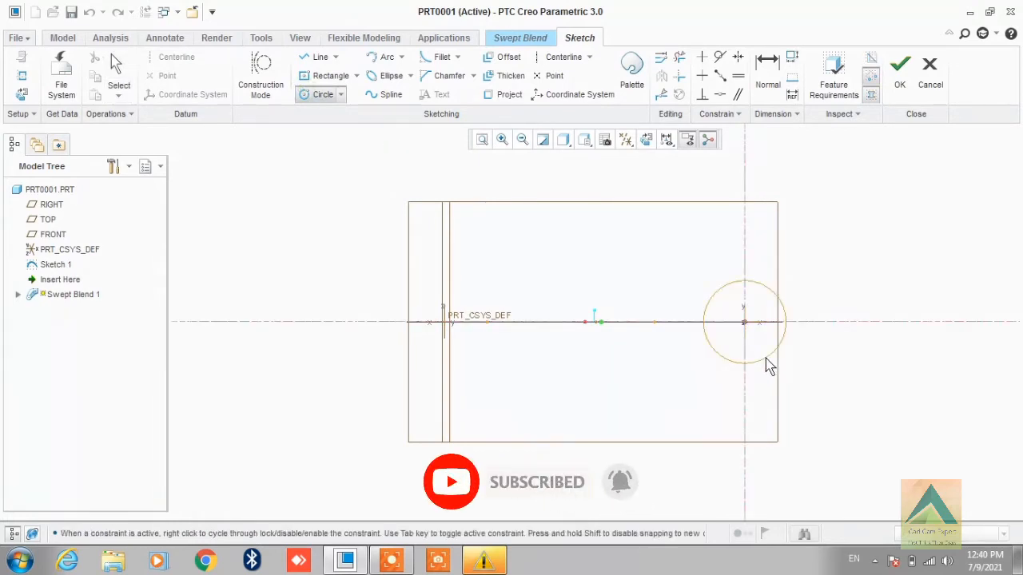
left_click(764, 357)
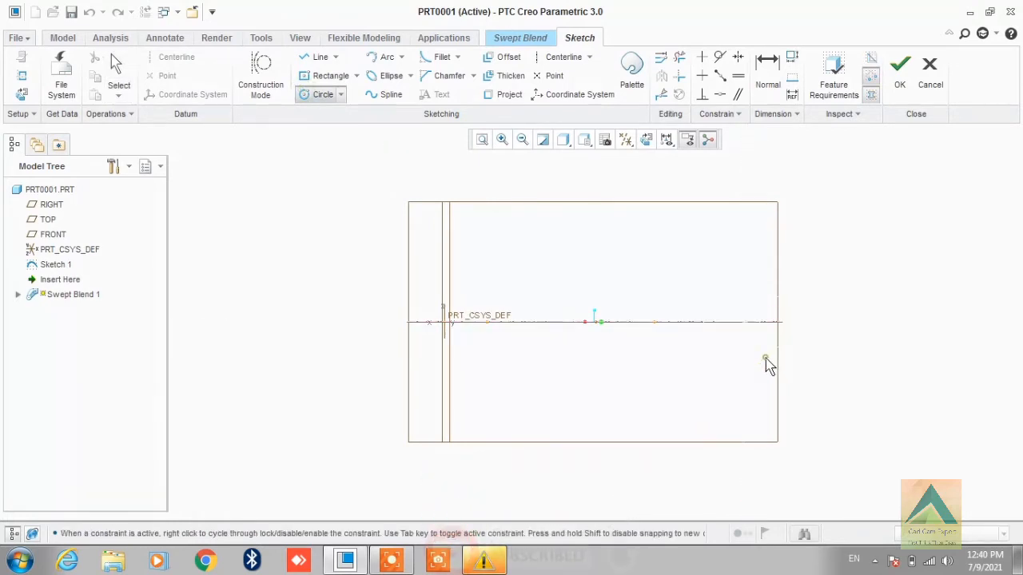
Step: Divide the Section 1 circle at four points, one in each quadrant, and finish the section sketch
left_click(661, 95)
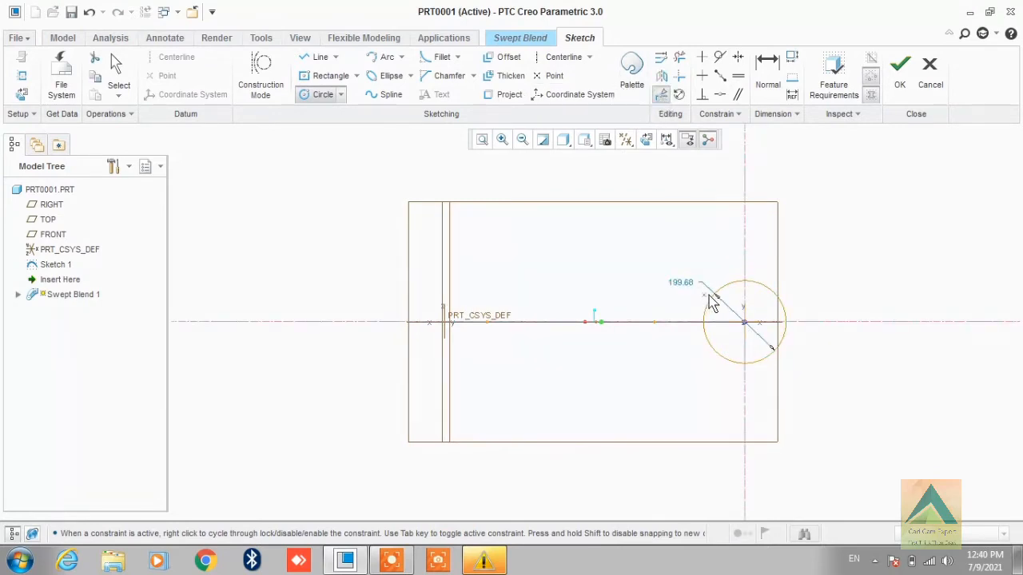
left_click(711, 295)
left_click(771, 291)
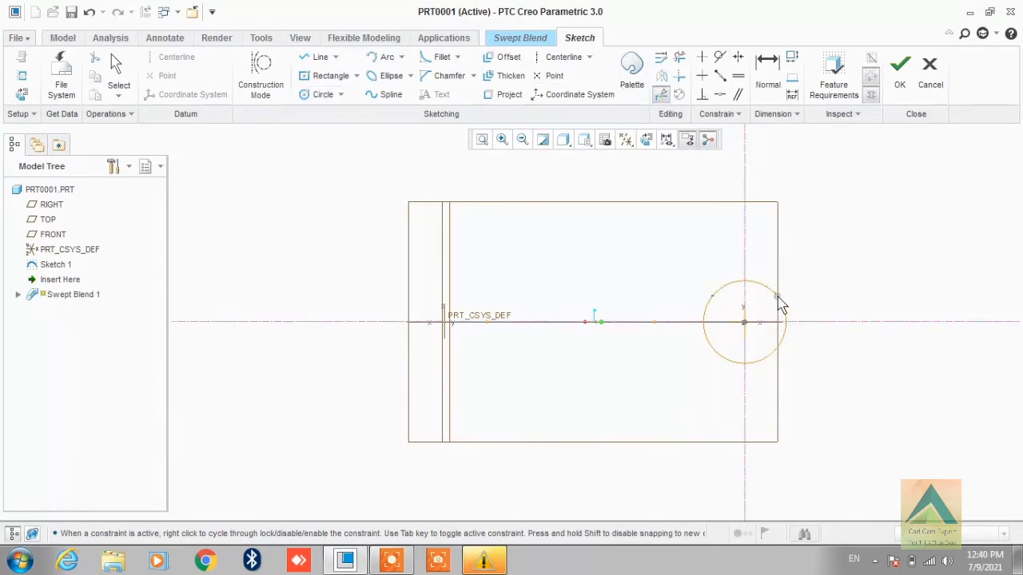
left_click(778, 296)
left_click(715, 355)
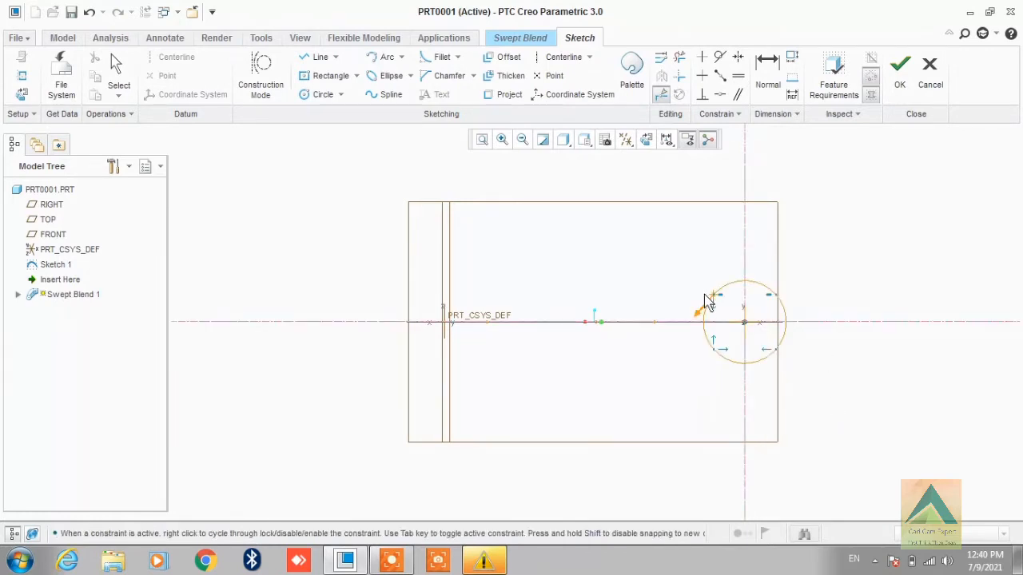
left_click(891, 77)
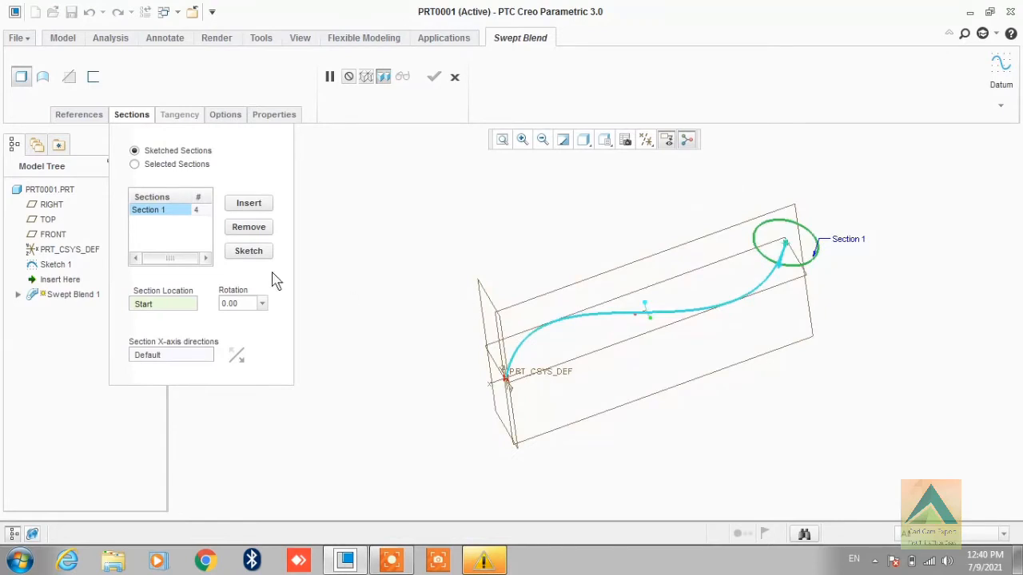
Step: Insert Section 2 and locate it at the curve's split point near the middle of the trajectory
left_click(250, 203)
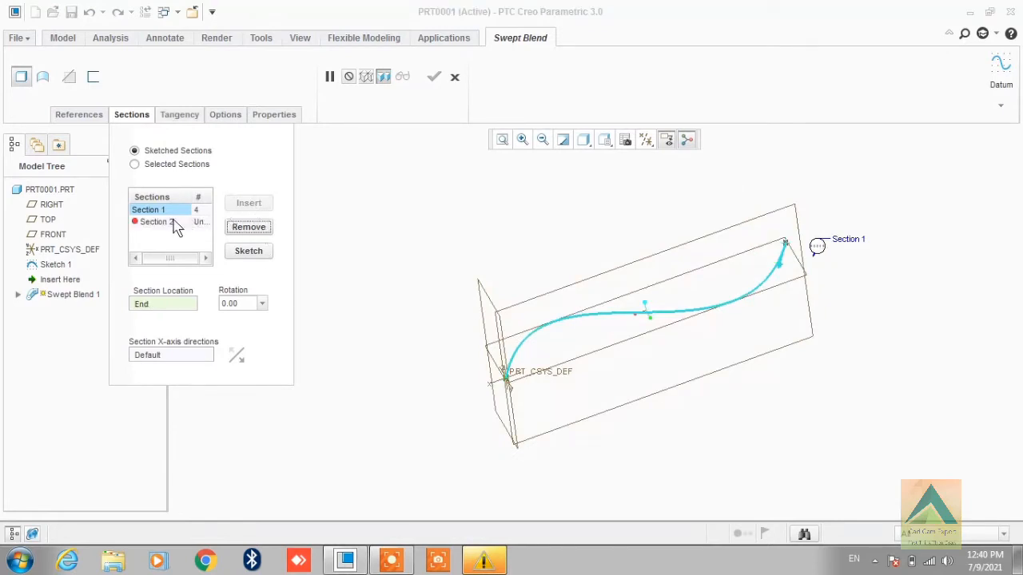
left_click(162, 222)
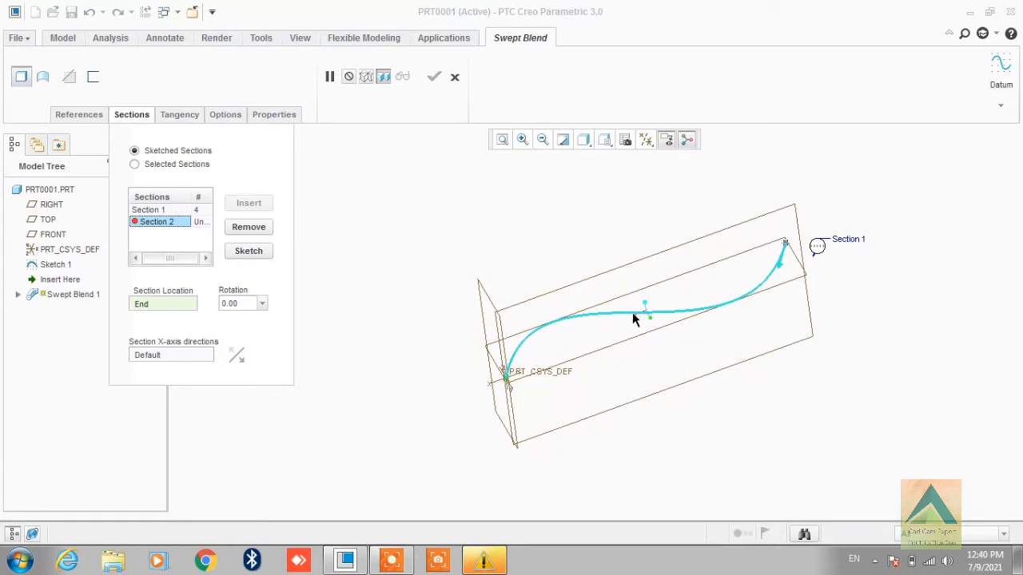
scroll(632, 336, "up", 3)
scroll(621, 359, "down", 2)
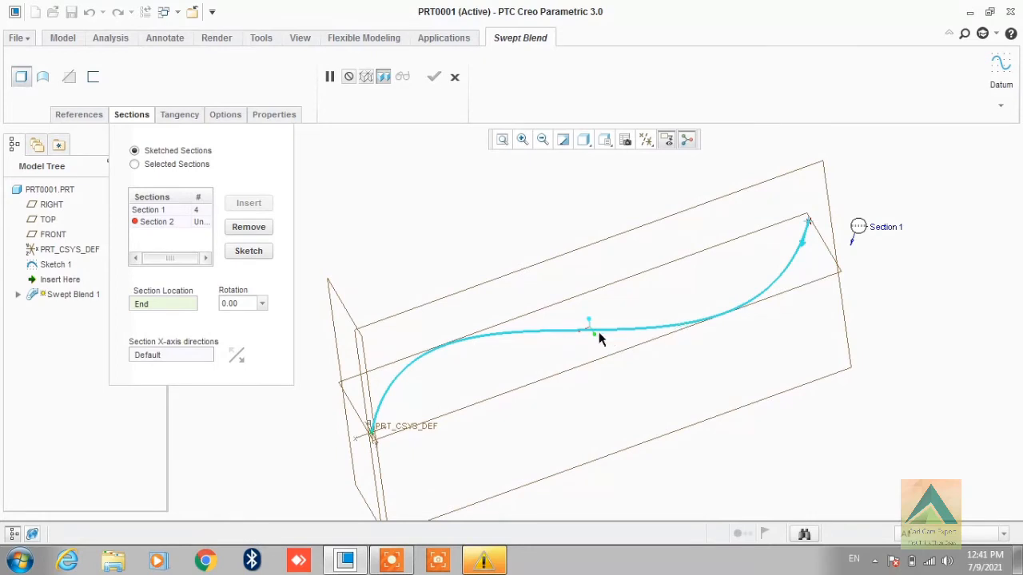
scroll(599, 336, "up", 4)
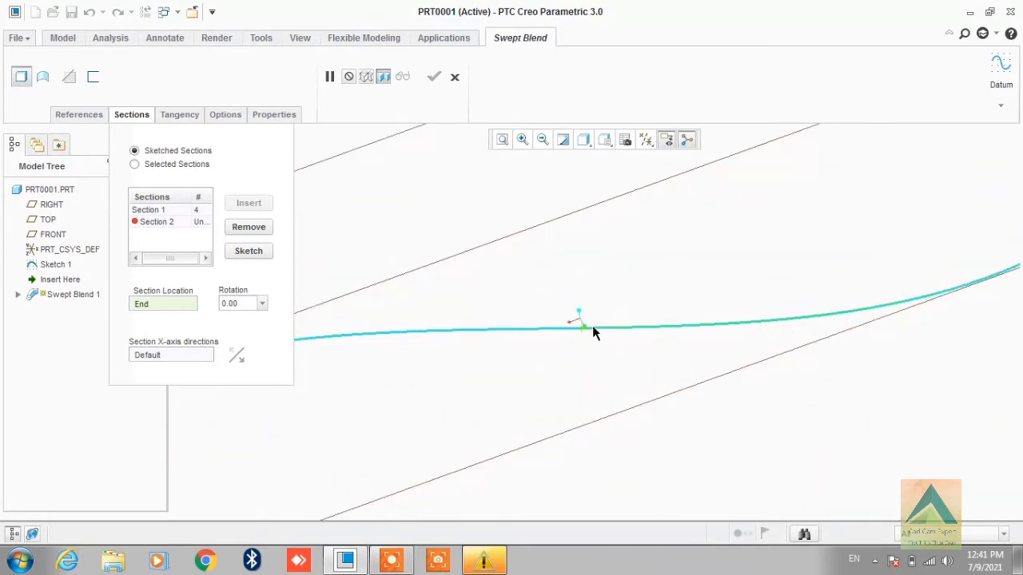
scroll(580, 328, "up", 3)
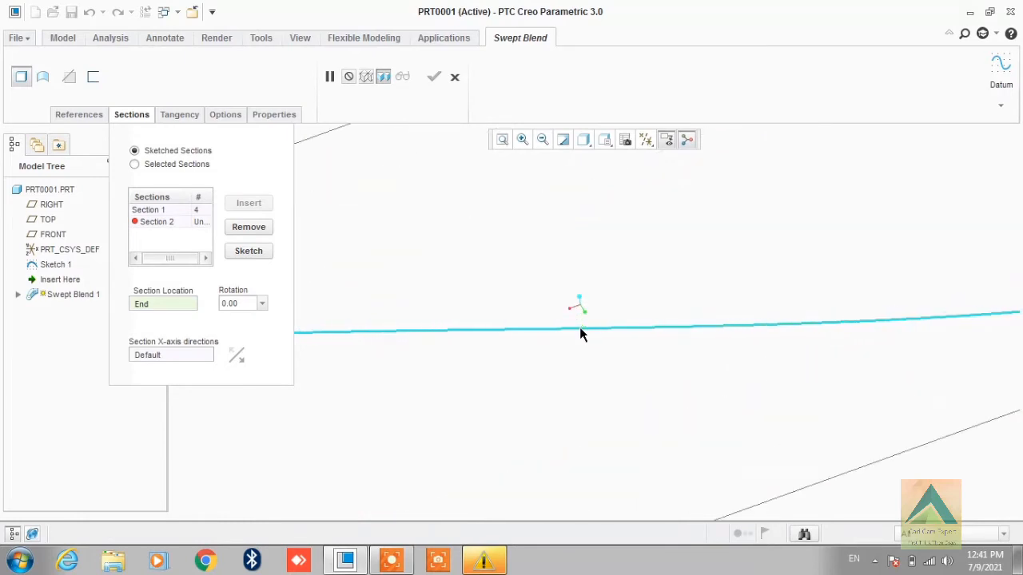
left_click(588, 328)
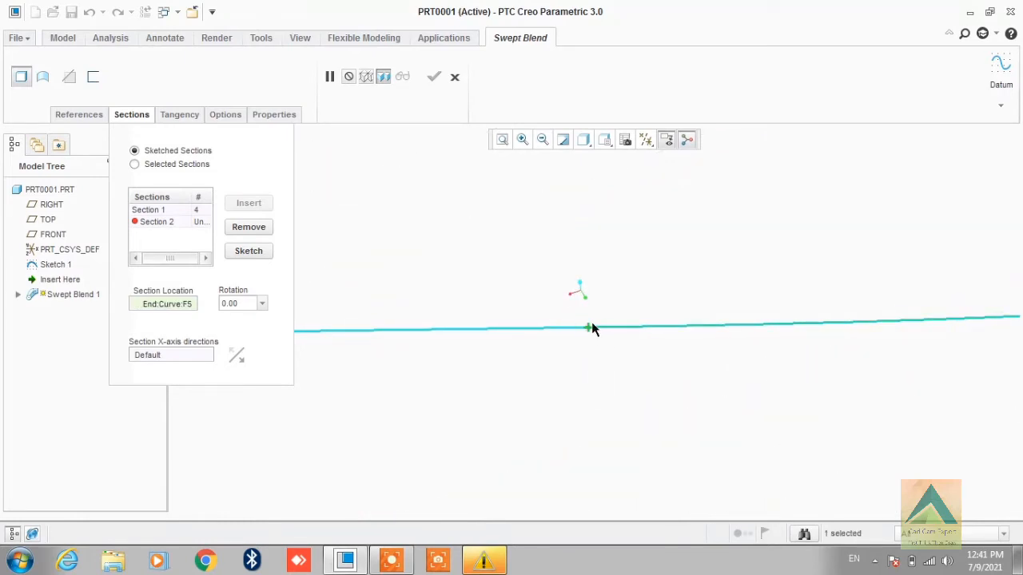
Step: Sketch a centred rectangle about 140 wide and 165 high at the Section 2 origin and finish the section
left_click(249, 251)
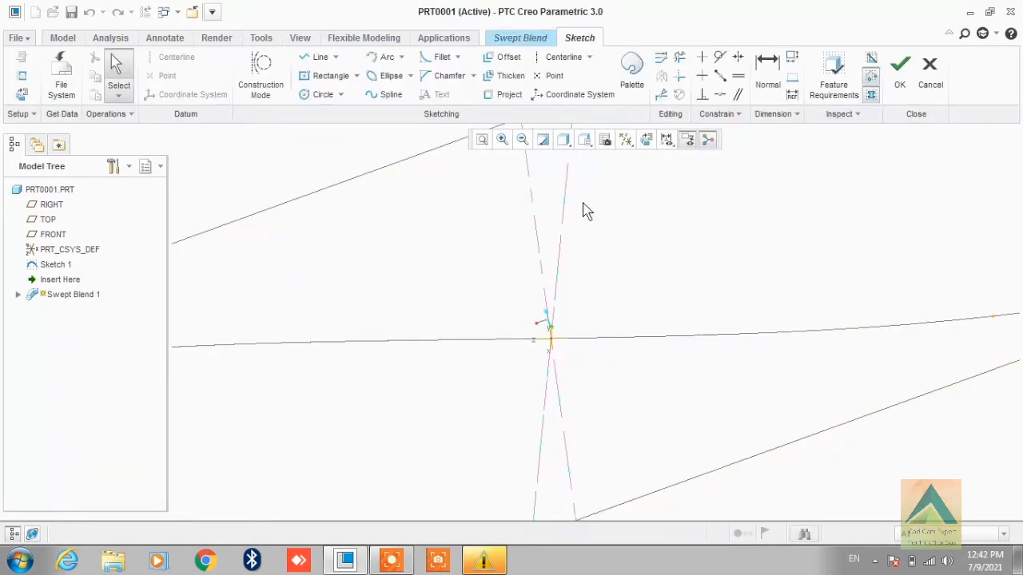
left_click(646, 140)
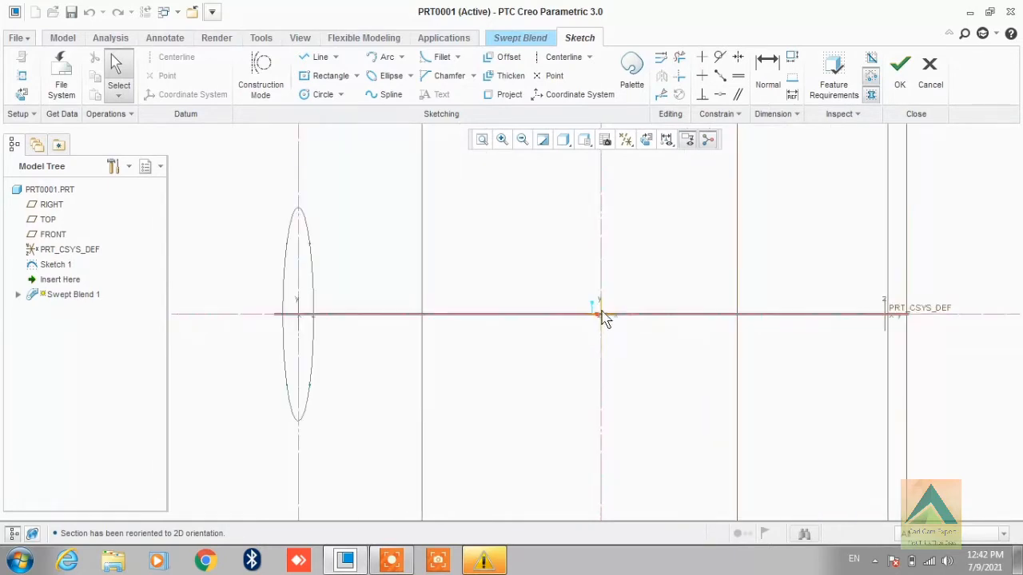
left_click(328, 75)
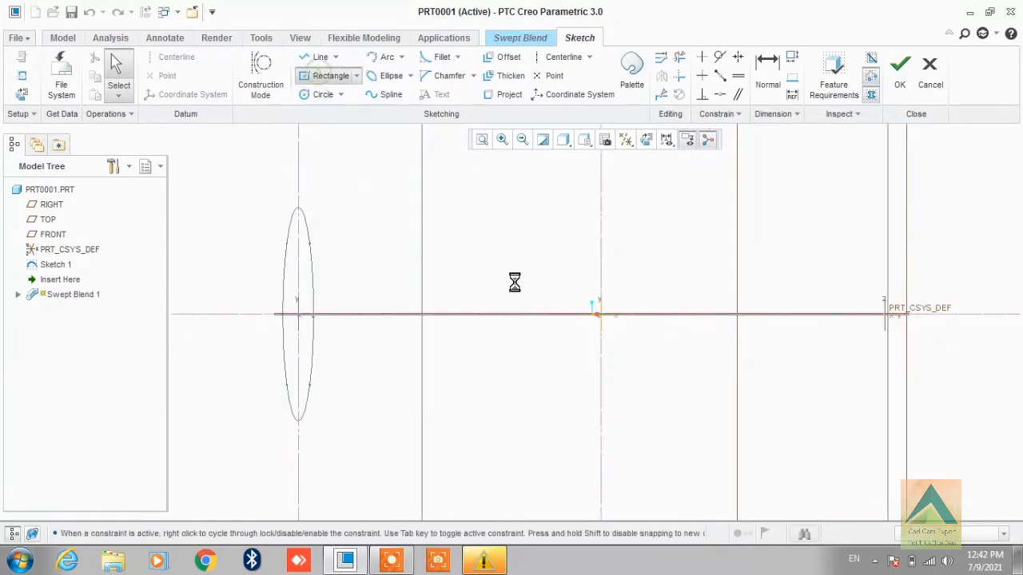
left_click(601, 315)
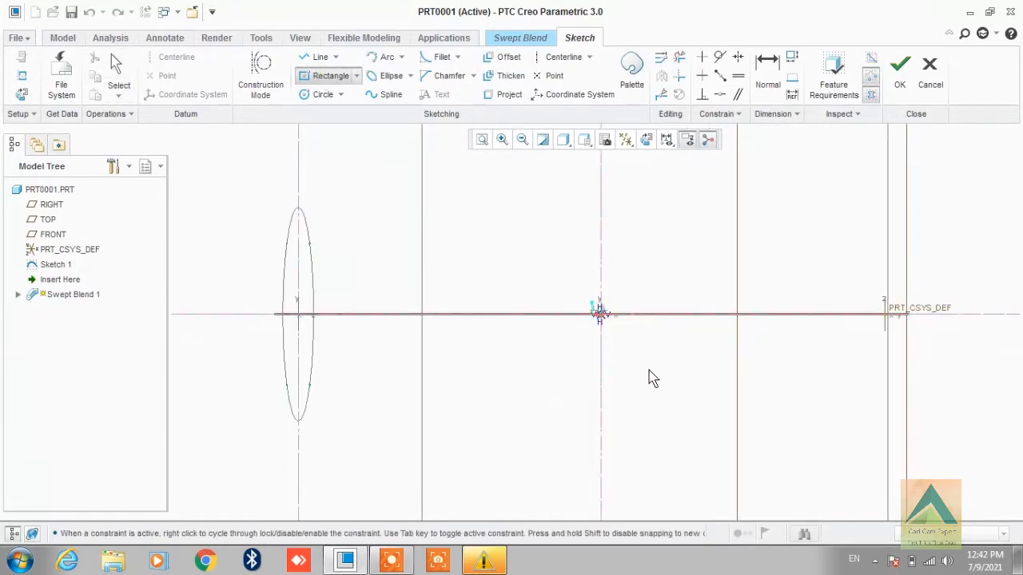
left_click(648, 371)
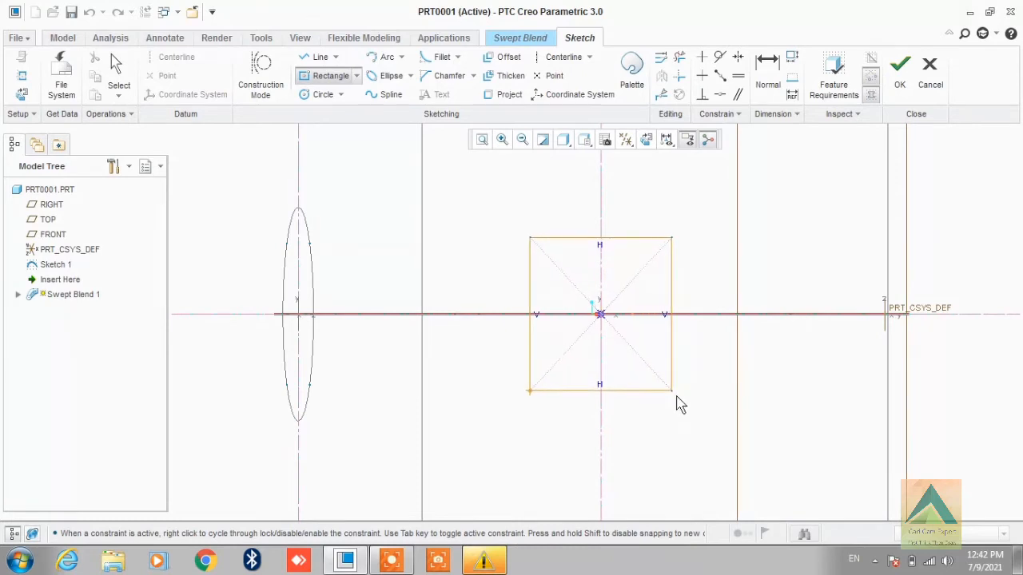
left_click(676, 403)
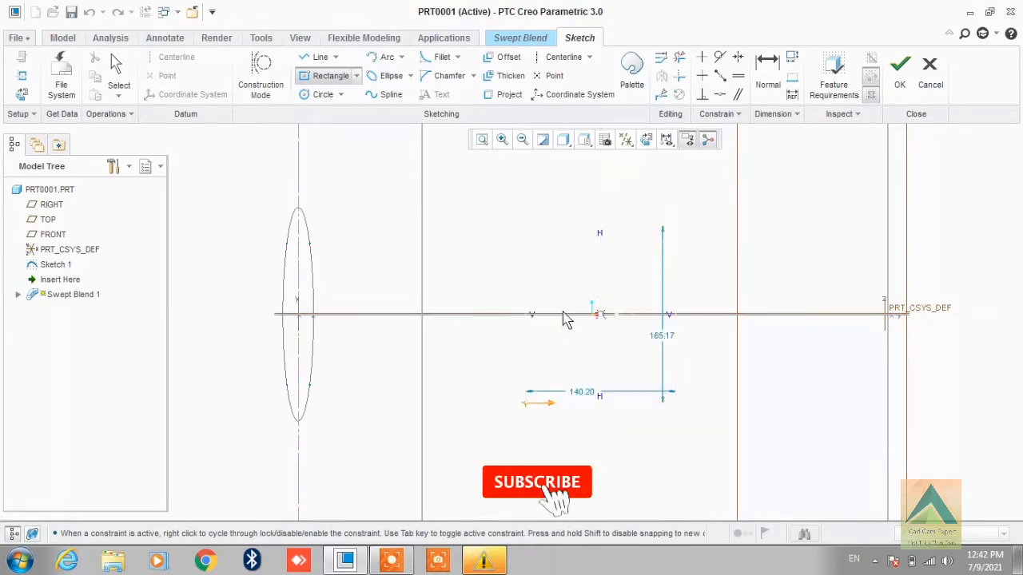
left_click(900, 72)
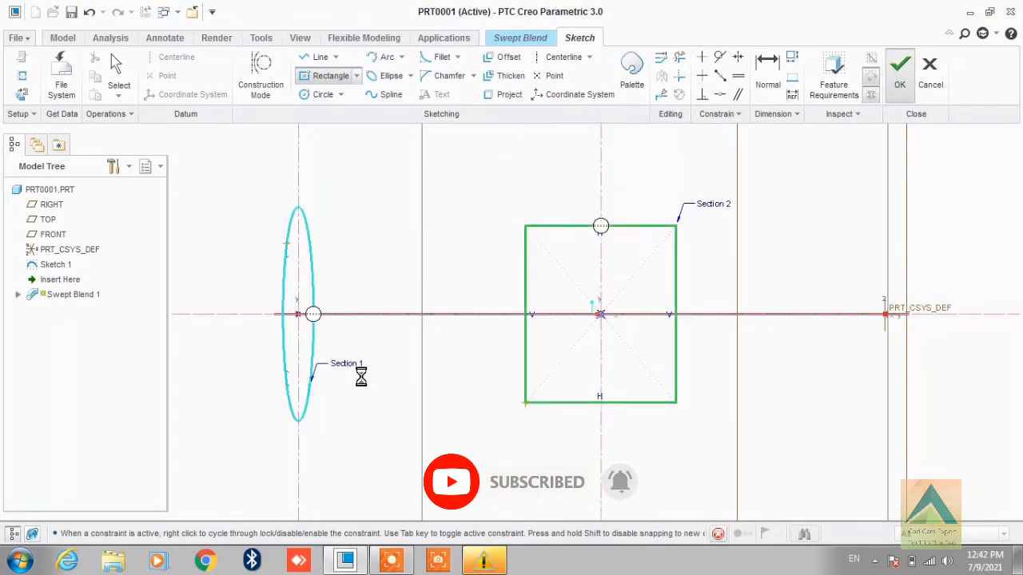
scroll(432, 345, "up", 2)
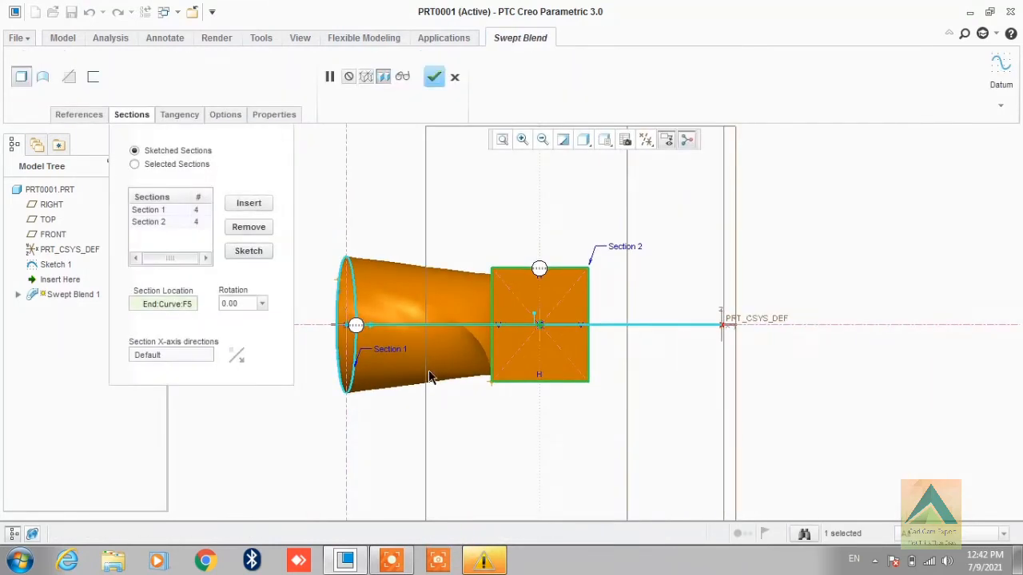
scroll(429, 376, "up", 2)
middle_click_drag(715, 293, 658, 350)
scroll(407, 380, "up", 2)
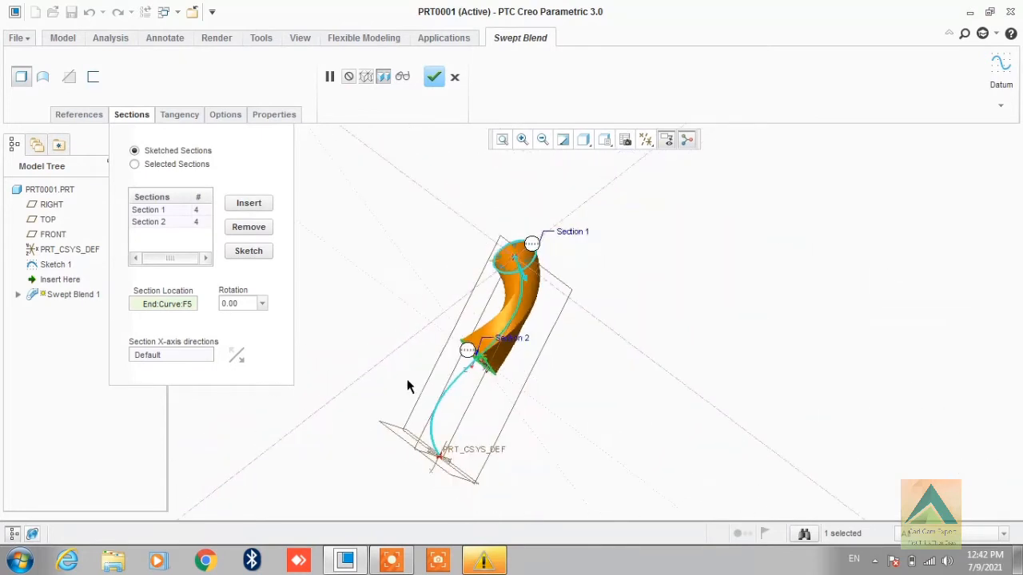
Step: Insert Section 3 at the end of the trajectory and open its sketch in the 2D sketch orientation
scroll(431, 447, "down", 3)
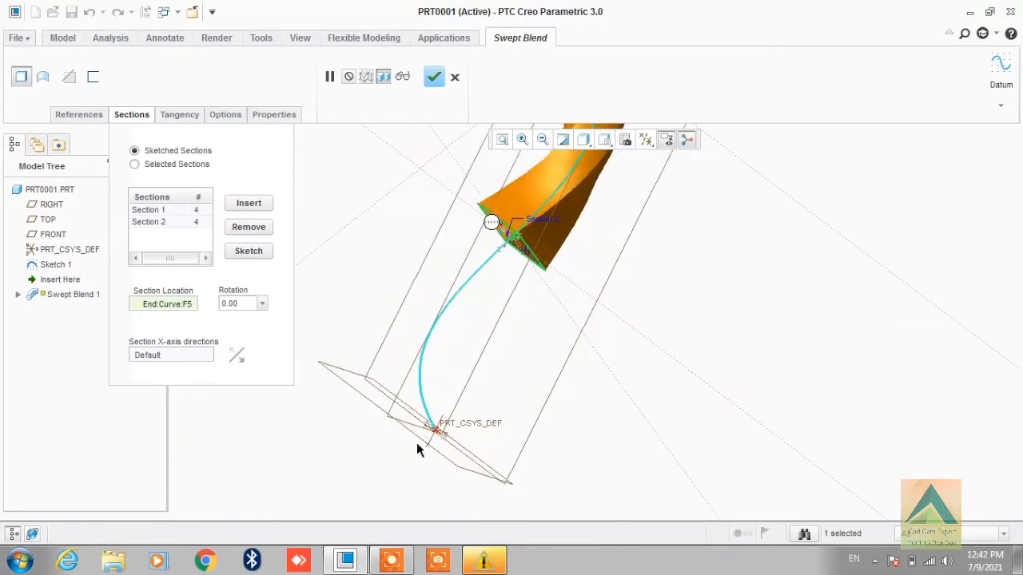
left_click(250, 205)
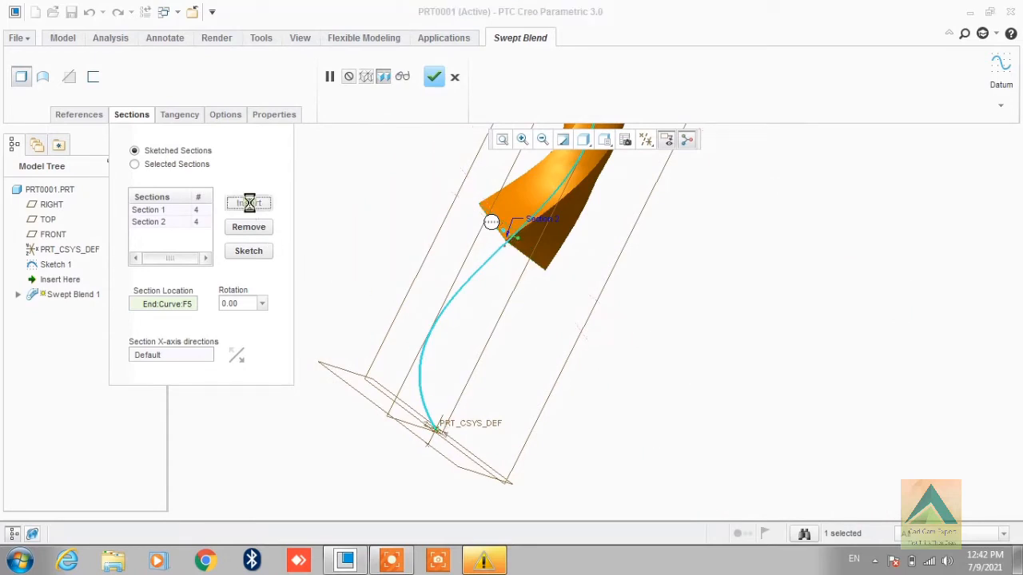
left_click(256, 252)
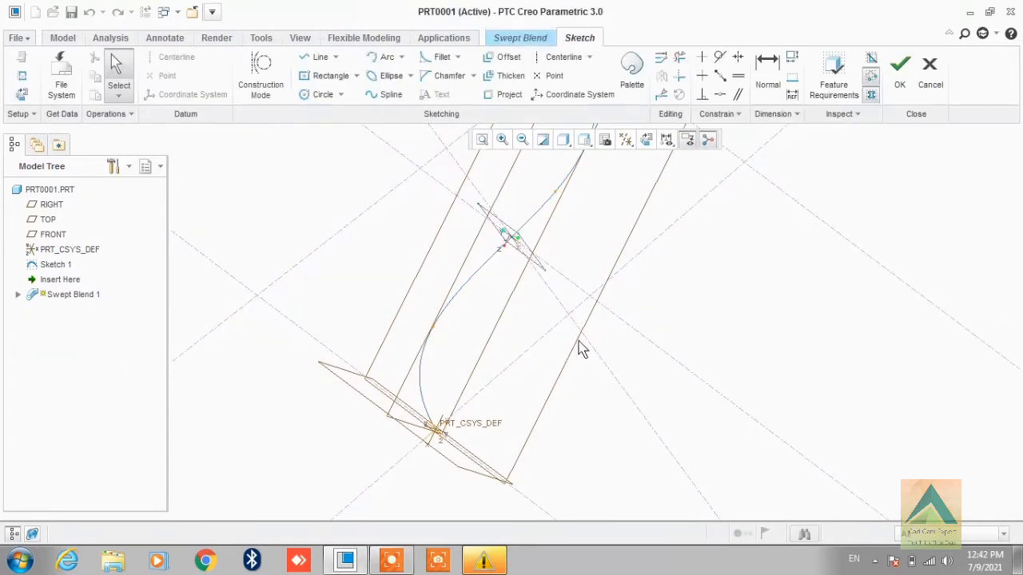
left_click(646, 139)
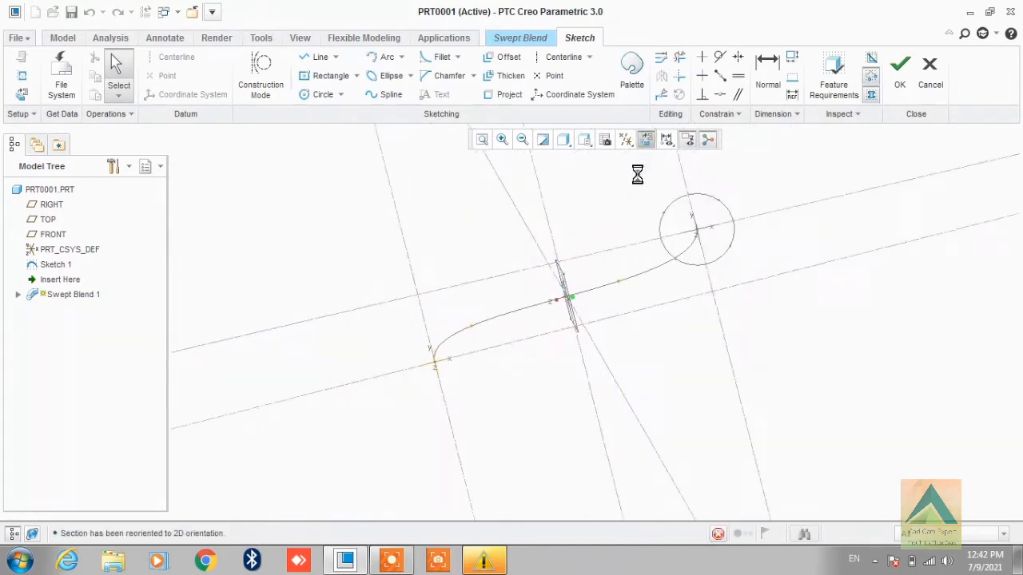
scroll(430, 332, "down", 3)
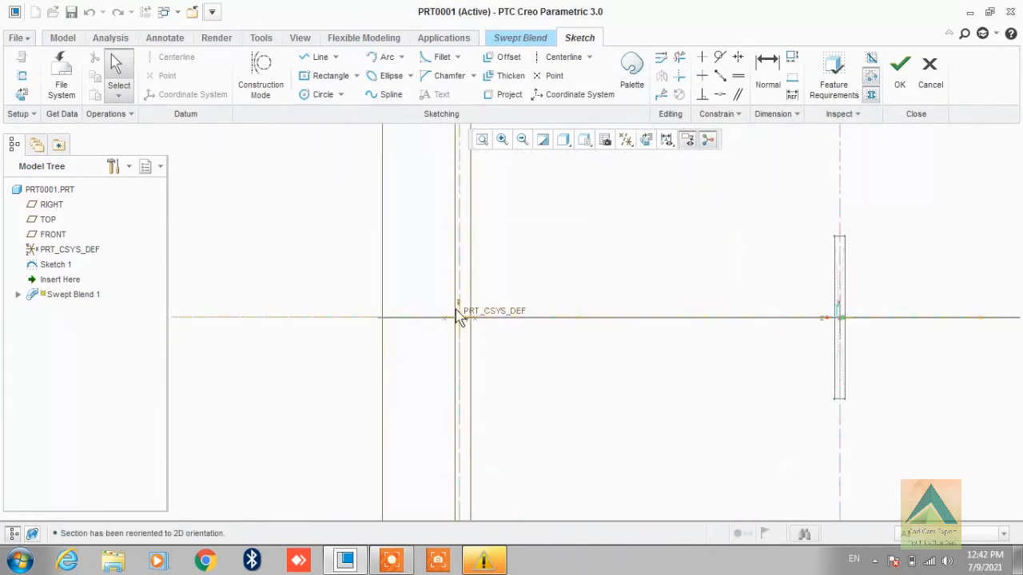
Step: Sketch a square centred on the trajectory's end point as Section 3 and finish the section sketch
left_click(320, 76)
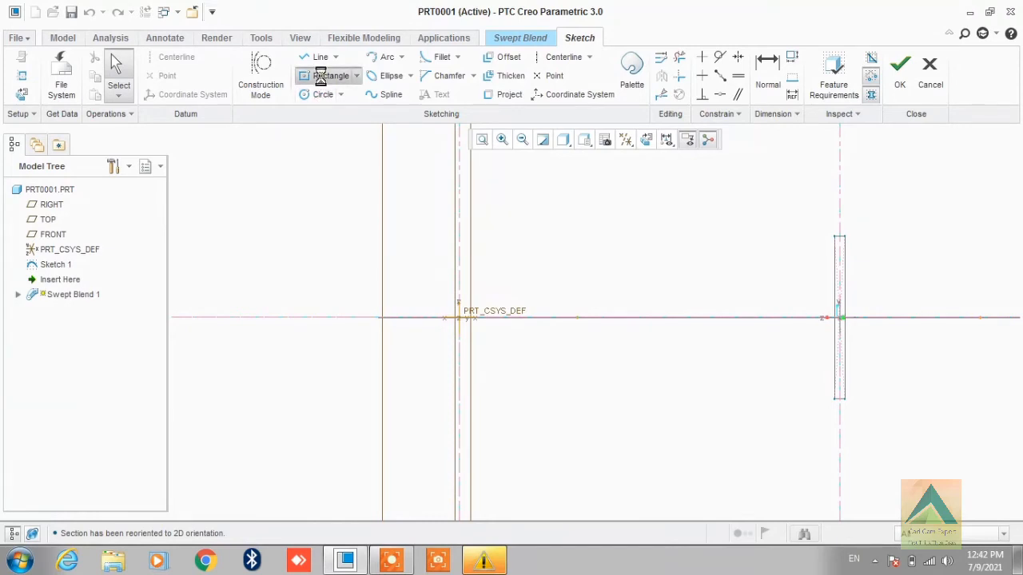
left_click(459, 318)
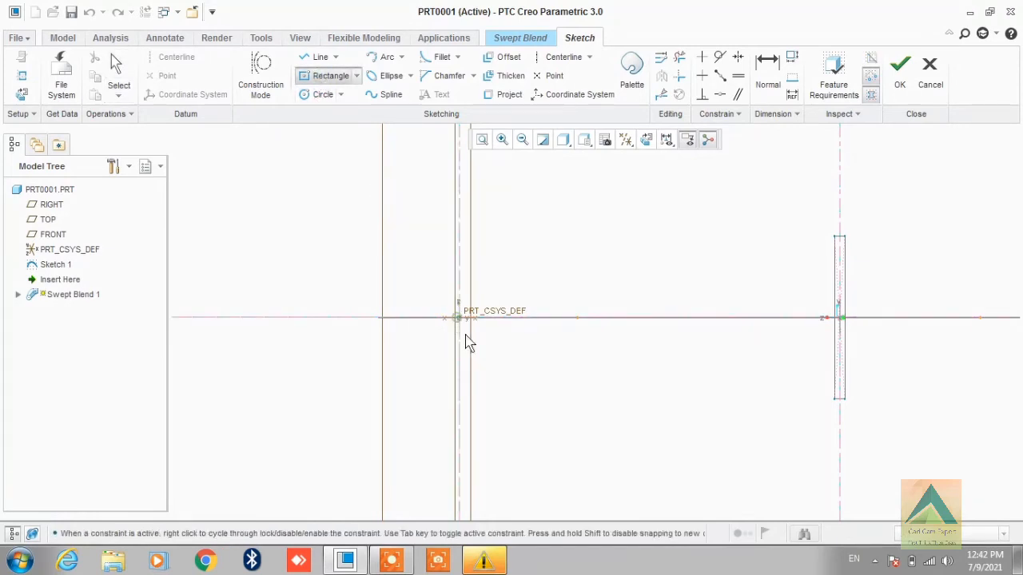
left_click(499, 387)
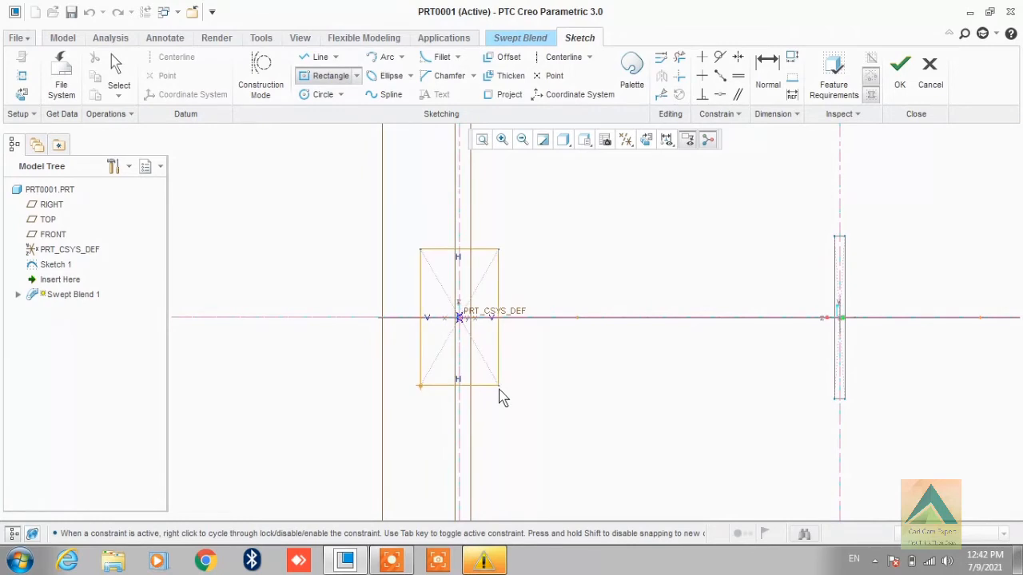
left_click(555, 419)
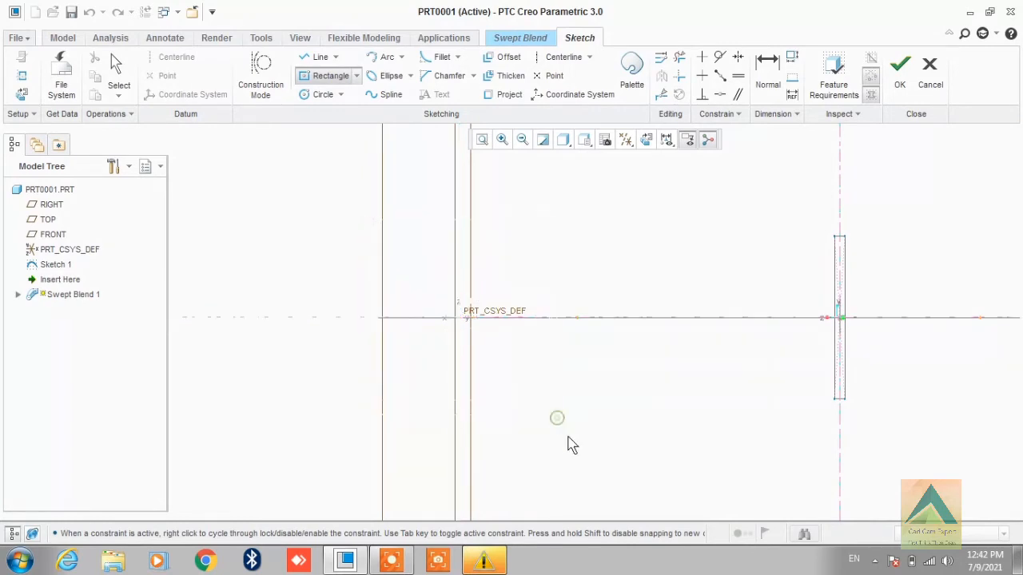
left_click(900, 76)
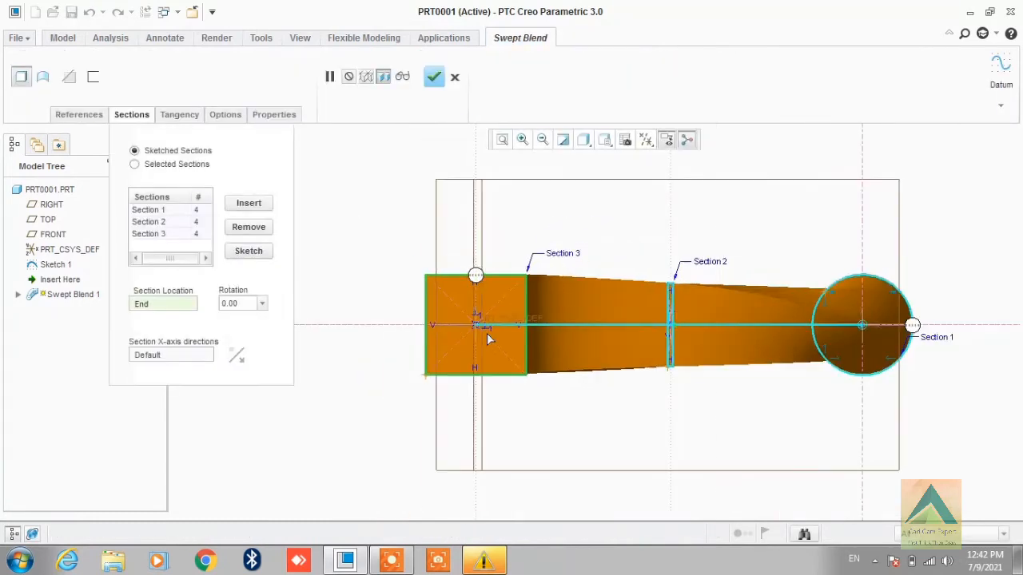
Step: Complete the three-section swept blend as a solid feature
scroll(487, 333, "up", 3)
middle_click_drag(546, 386, 541, 447)
scroll(613, 382, "down", 3)
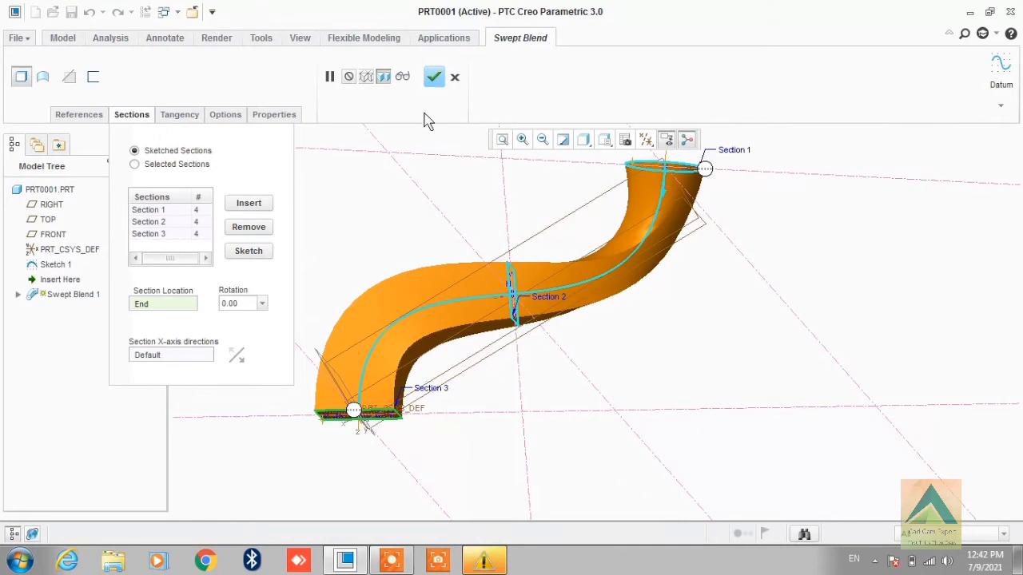
left_click(435, 79)
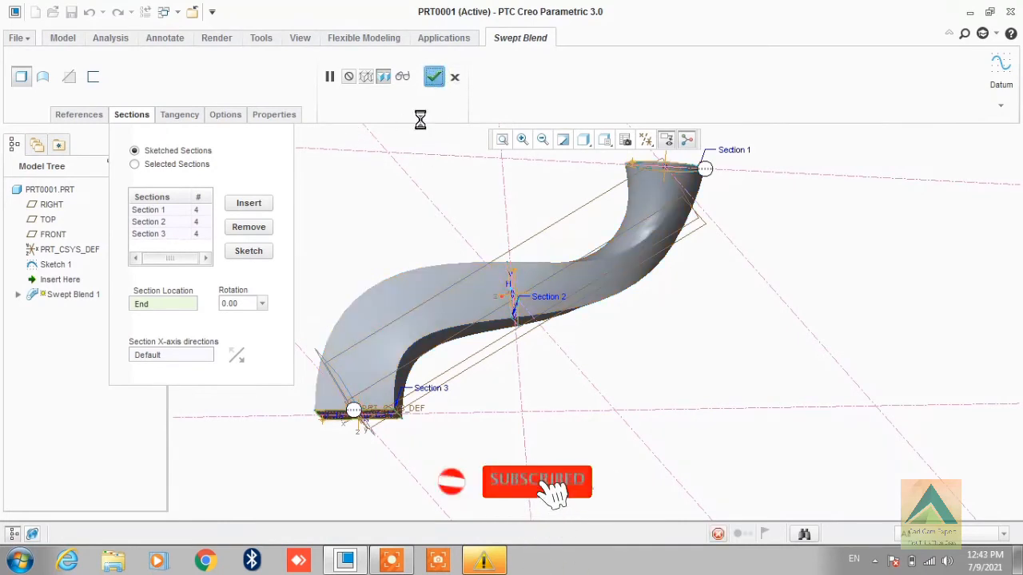
scroll(692, 396, "up", 2)
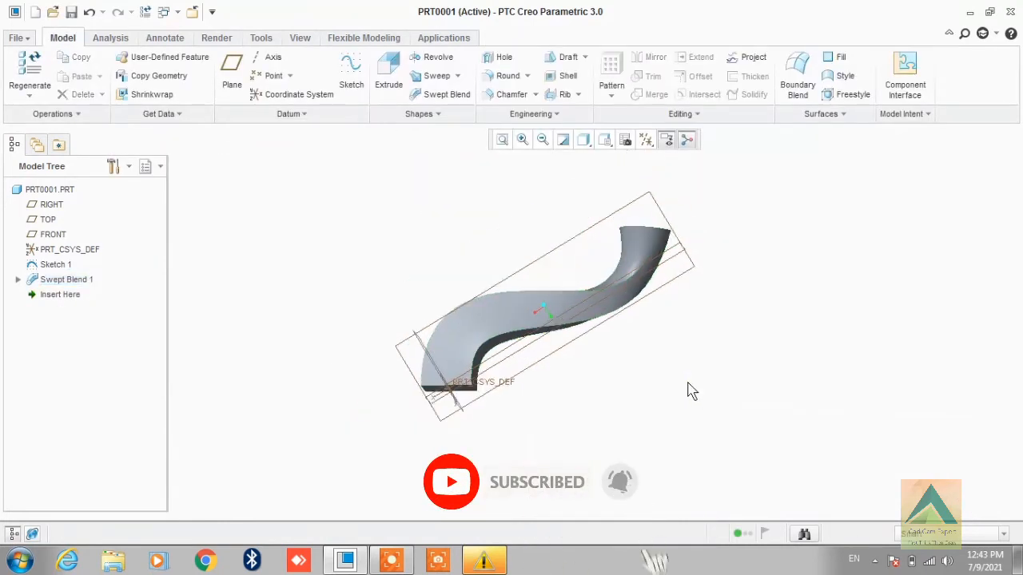
mouse_move(683, 411)
middle_mouse_down()
mouse_move(671, 454)
mouse_move(685, 361)
middle_mouse_up()
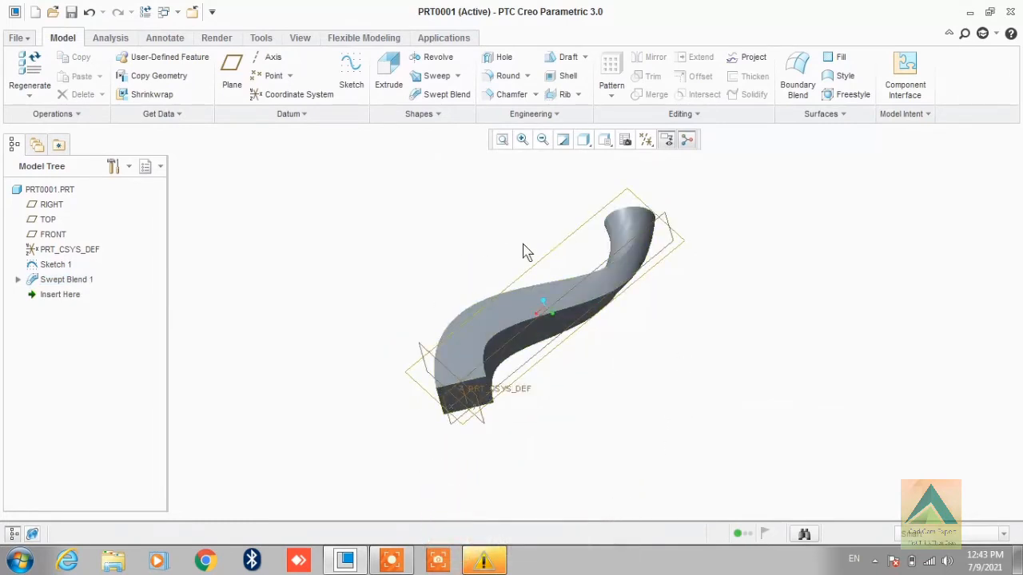
Step: Redefine the finished swept blend and switch it from a solid to a surface
left_click(60, 282)
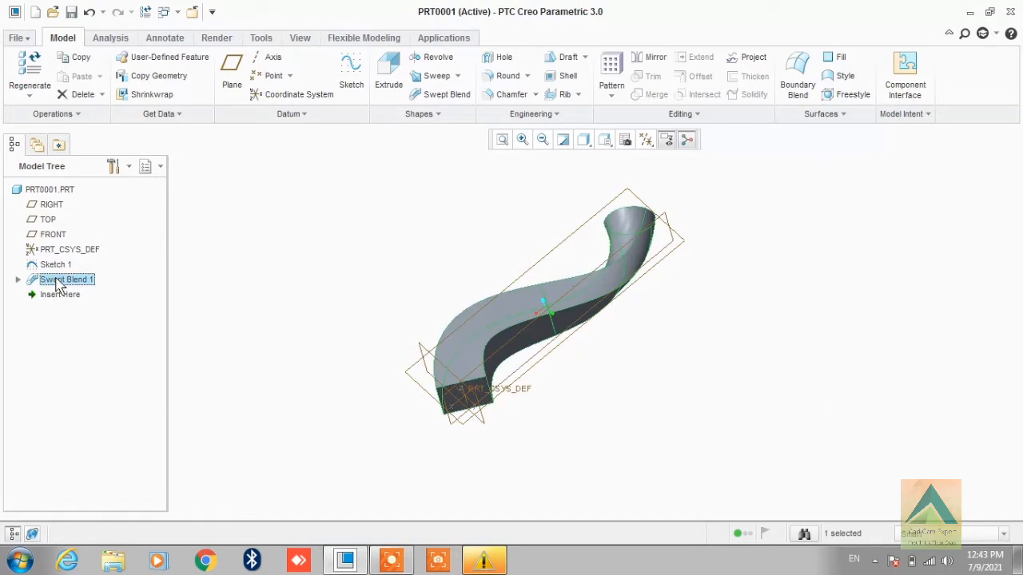
right_click(58, 283)
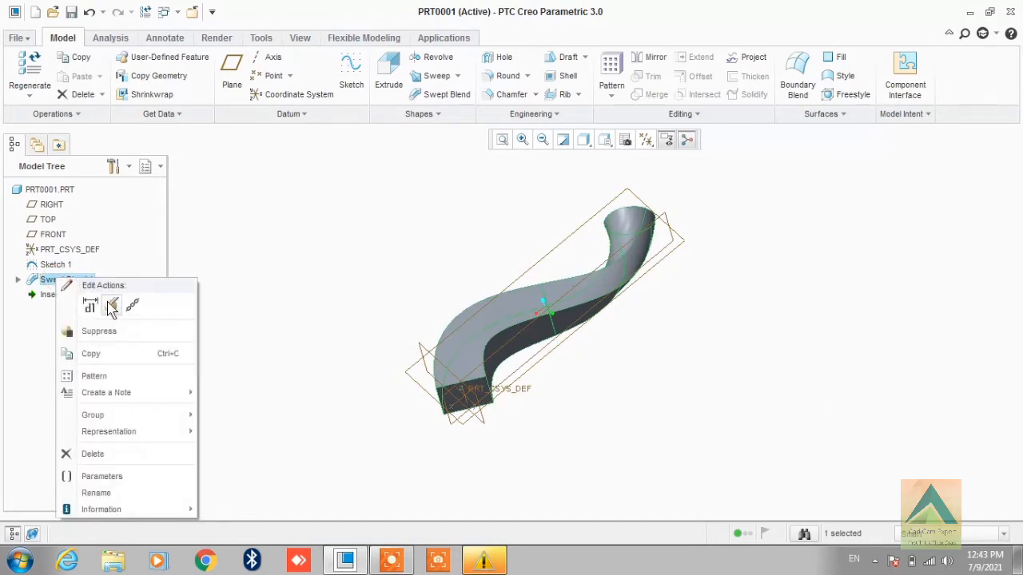
left_click(111, 307)
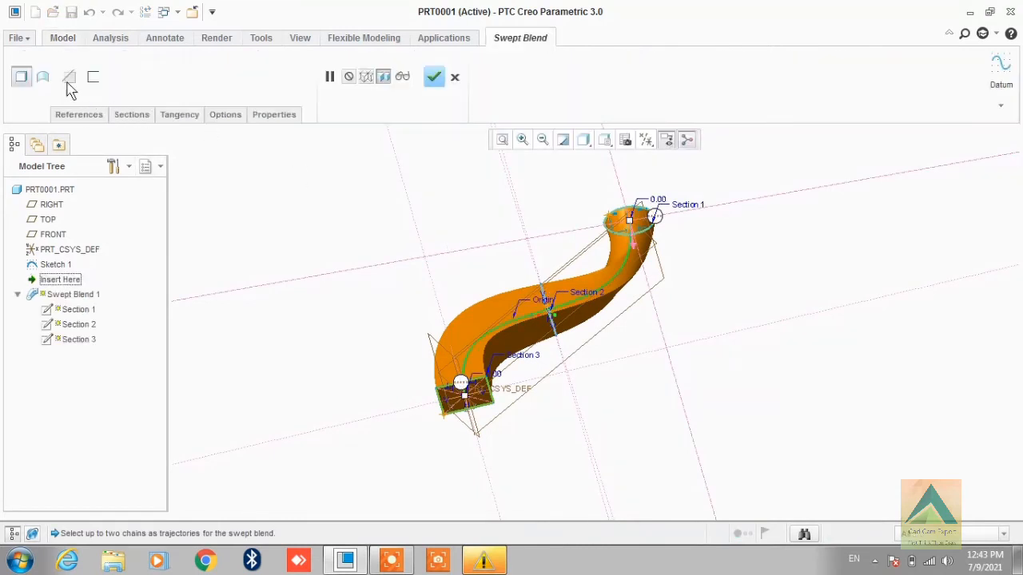
left_click(43, 78)
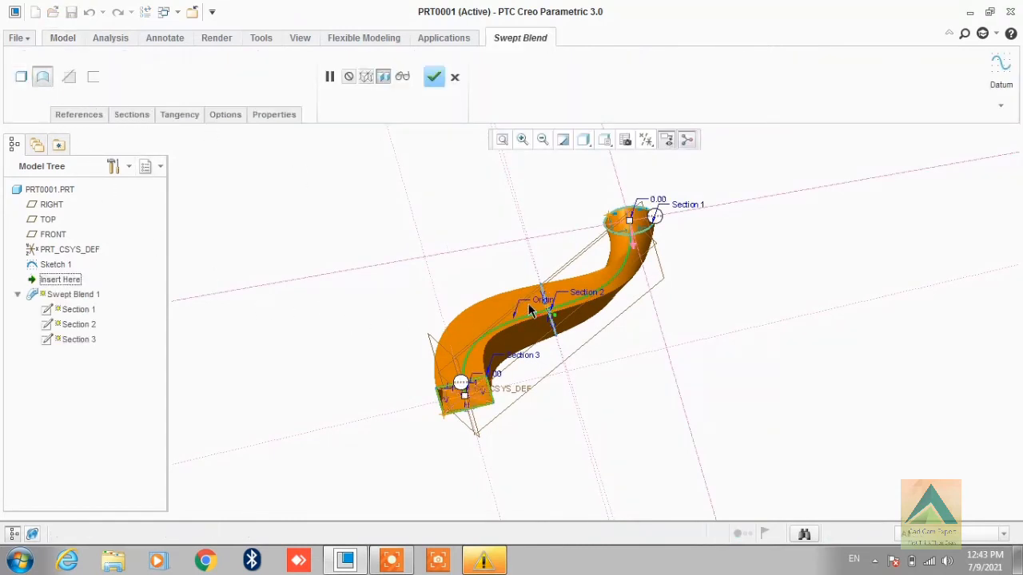
middle_click_drag(559, 394, 550, 370)
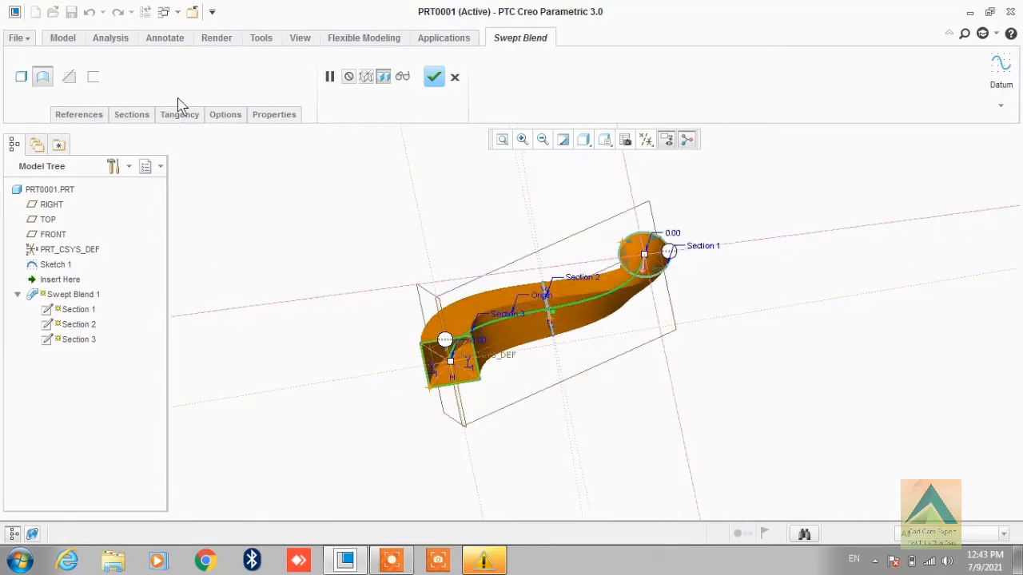
Step: Turn on Cap ends for the swept blend surface and complete the feature
left_click(226, 116)
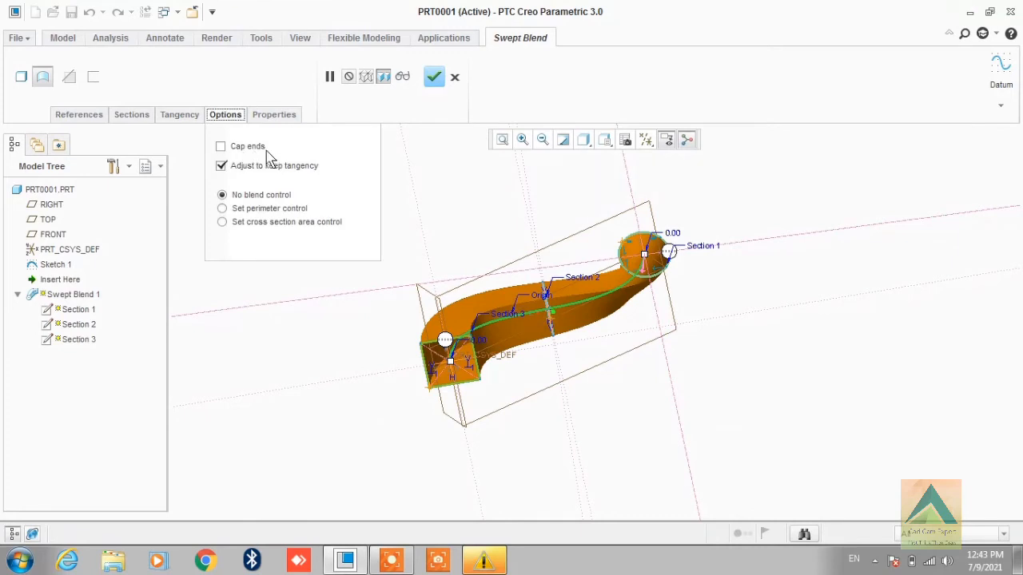
left_click(221, 147)
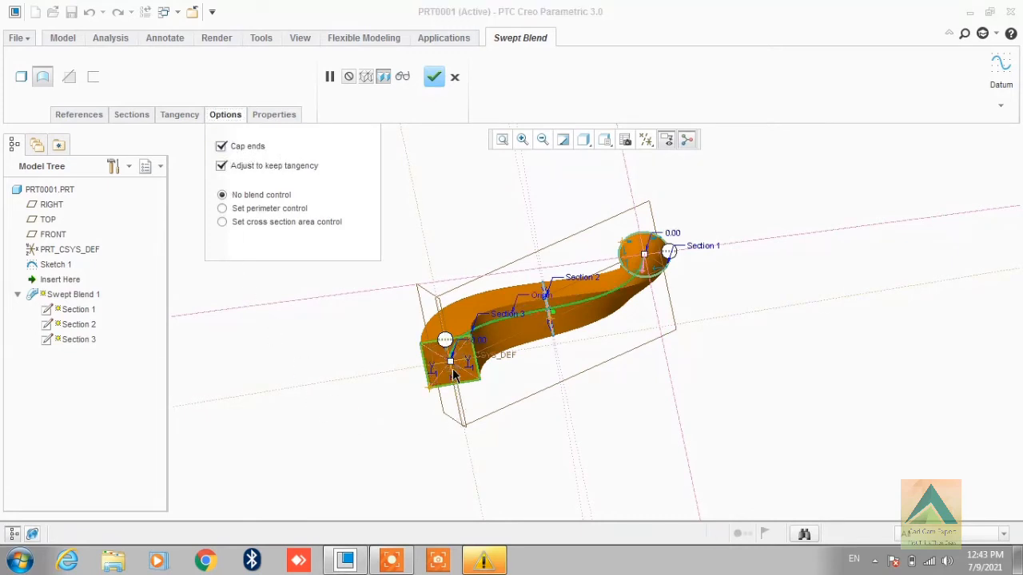
middle_click_drag(601, 361, 594, 418)
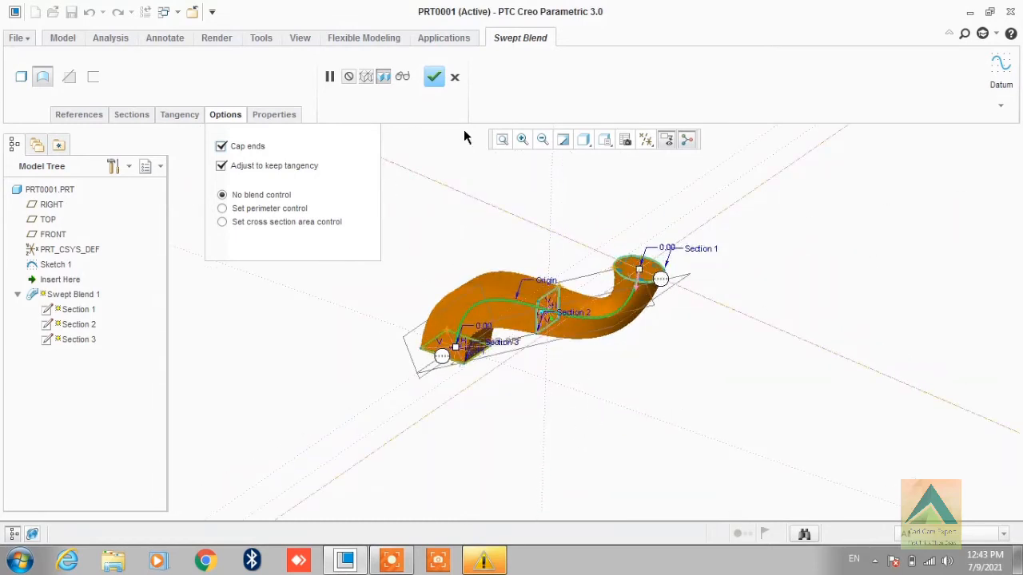
left_click(438, 82)
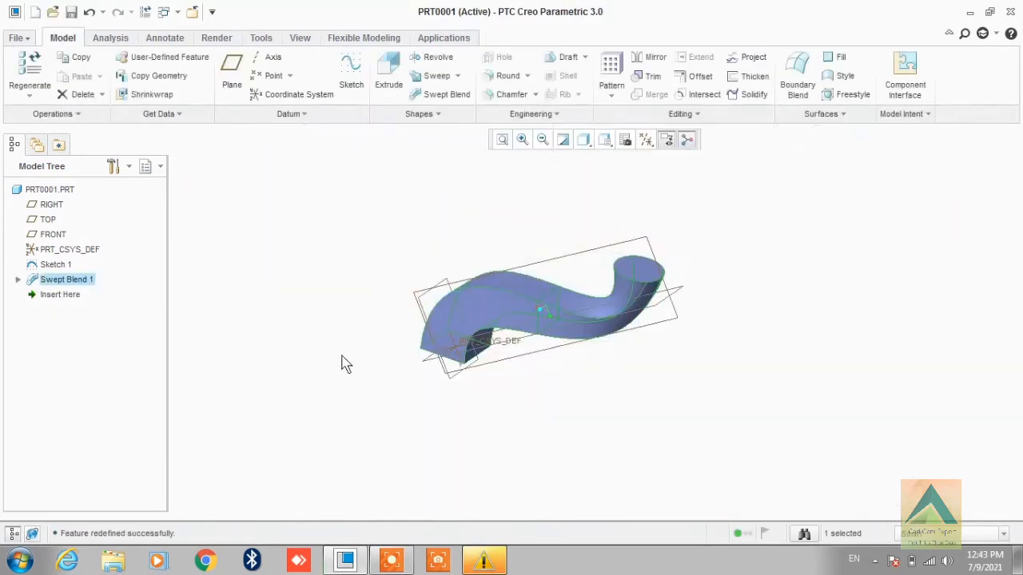
middle_click_drag(338, 330, 326, 361)
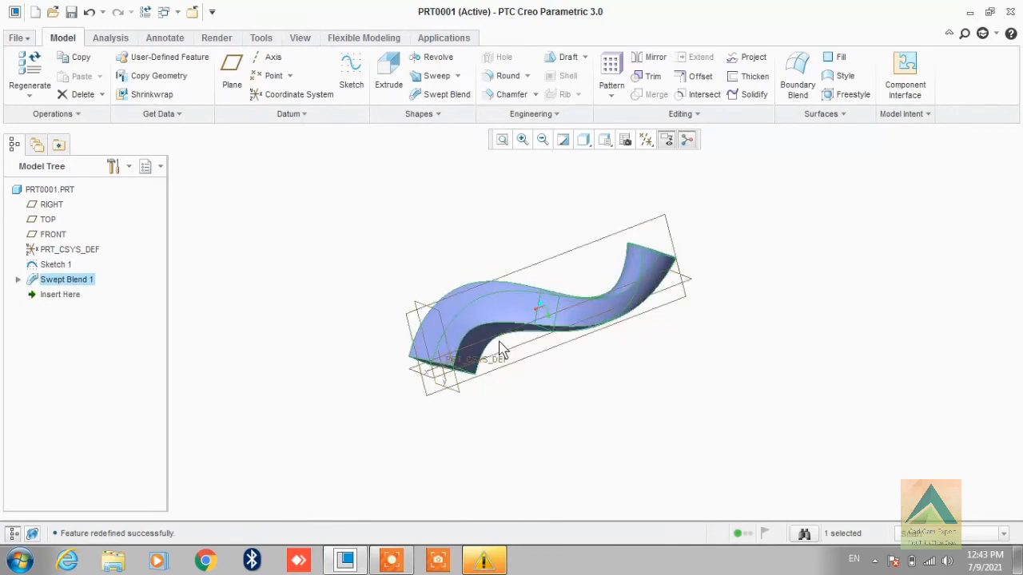
Step: Redefine the swept blend as a solid with the thin-wall option enabled
right_click(83, 286)
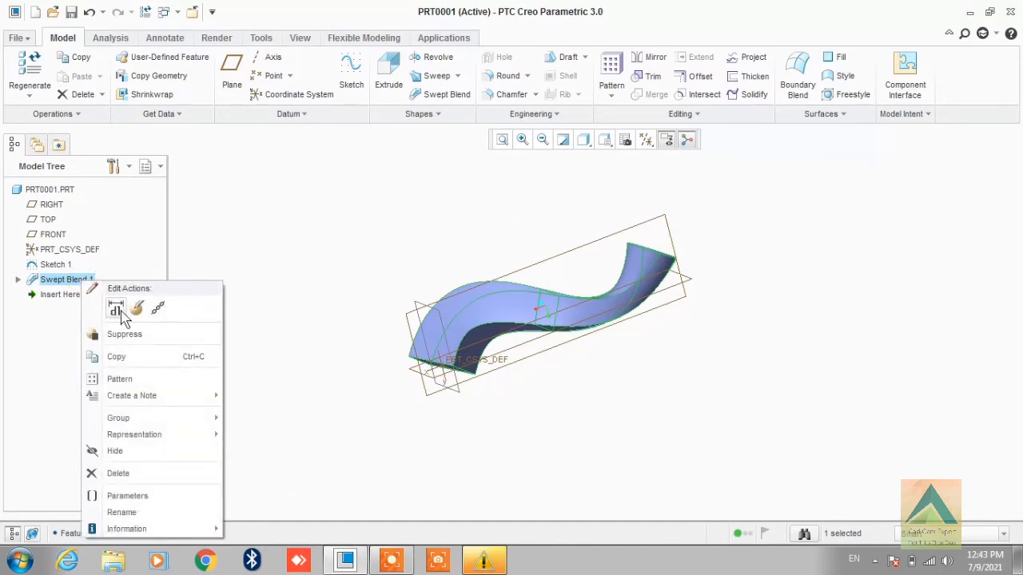
left_click(117, 310)
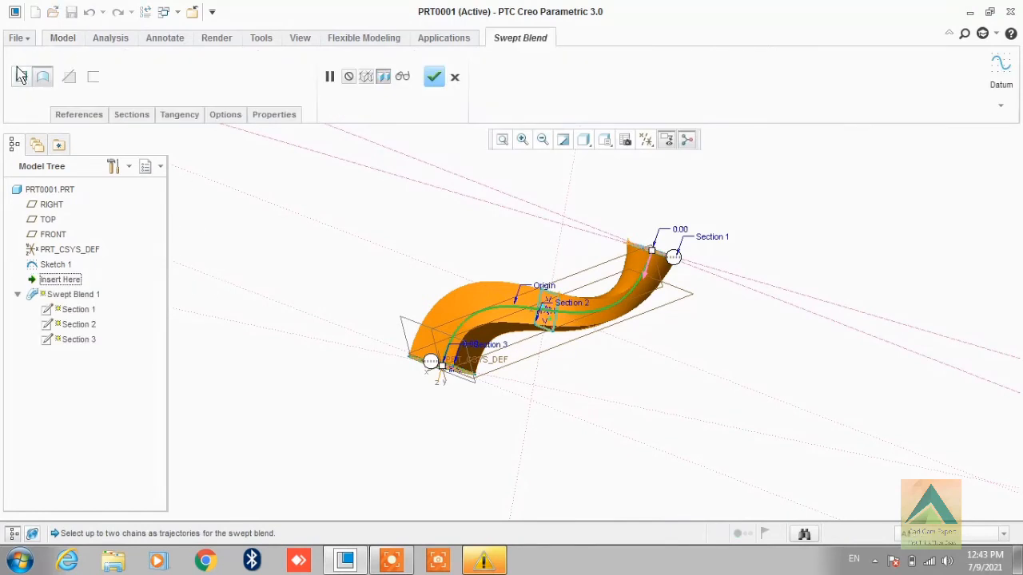
left_click(21, 76)
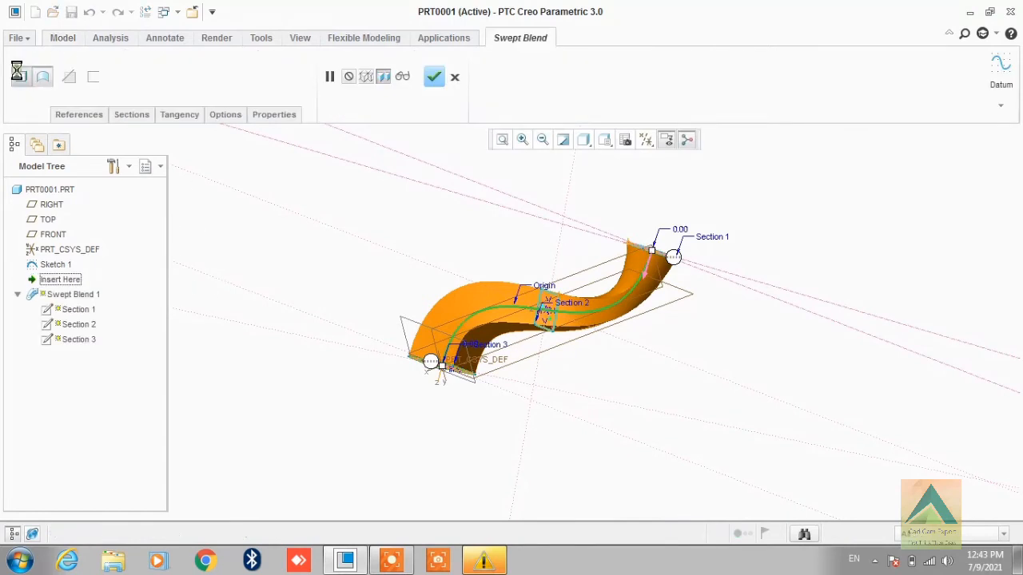
left_click(93, 81)
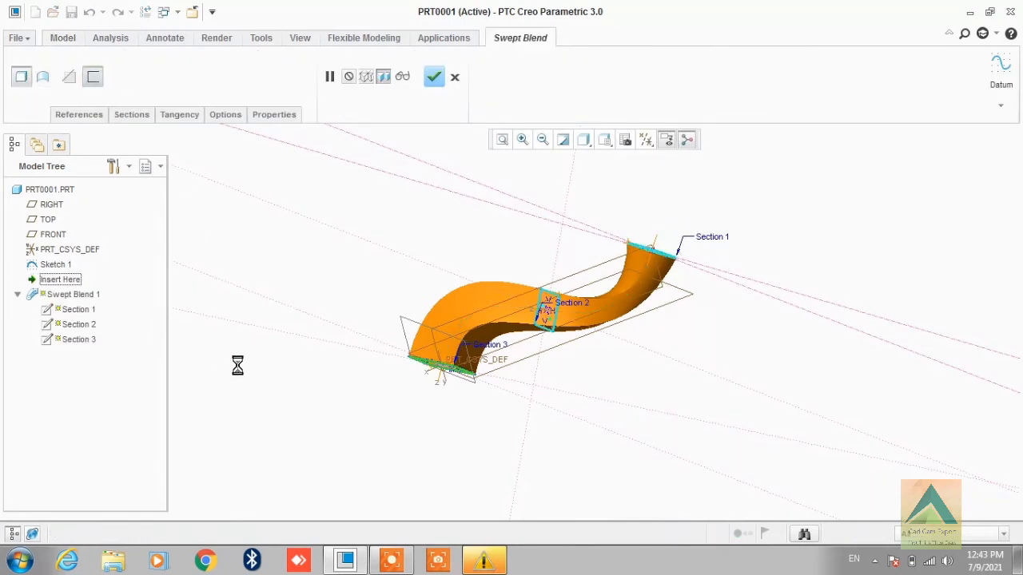
Step: Set the thin wall's thickness to 15 and complete the hollow swept blend
middle_click_drag(249, 332, 266, 370)
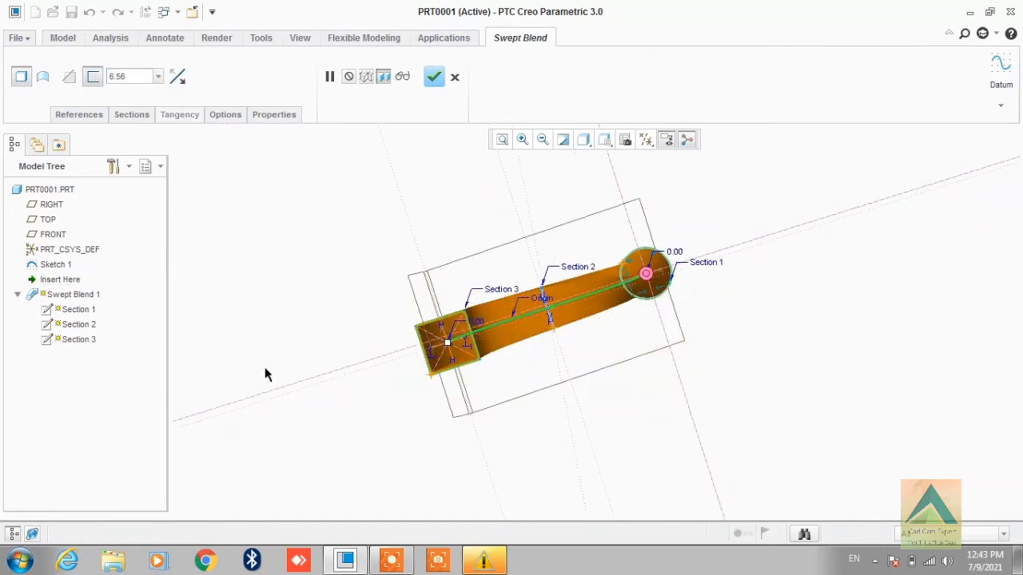
scroll(466, 359, "up", 3)
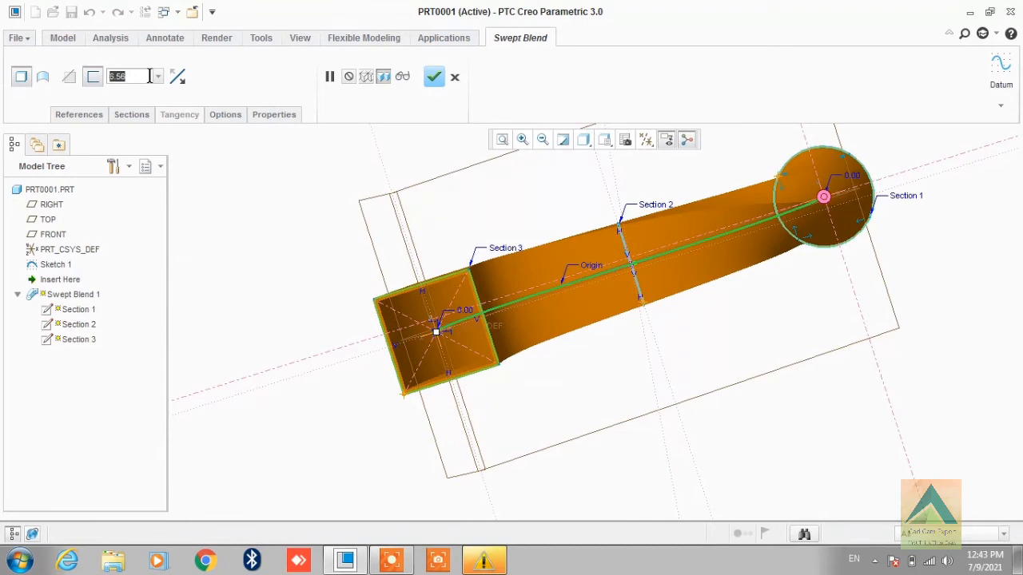
type("1")
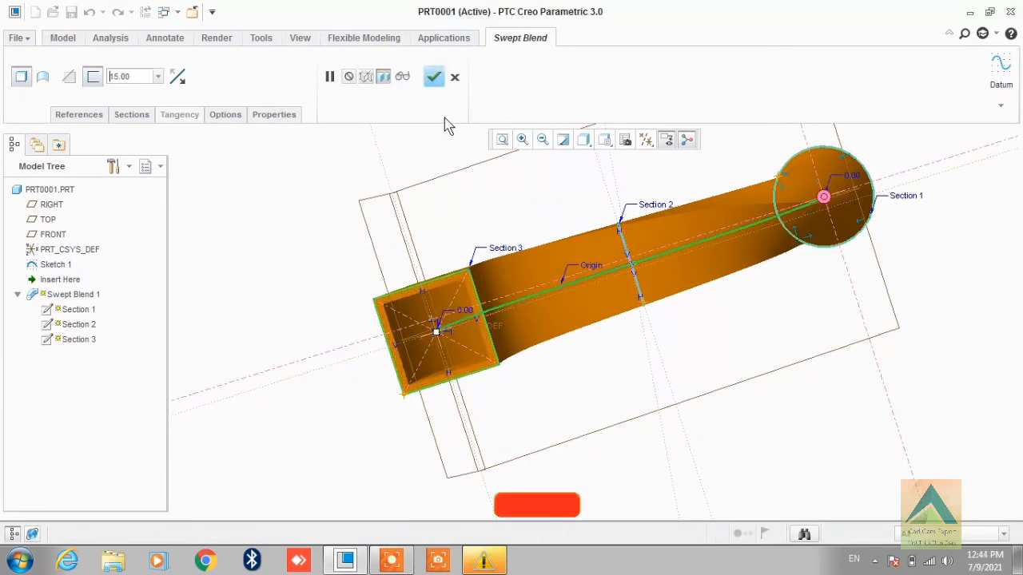
left_click(433, 76)
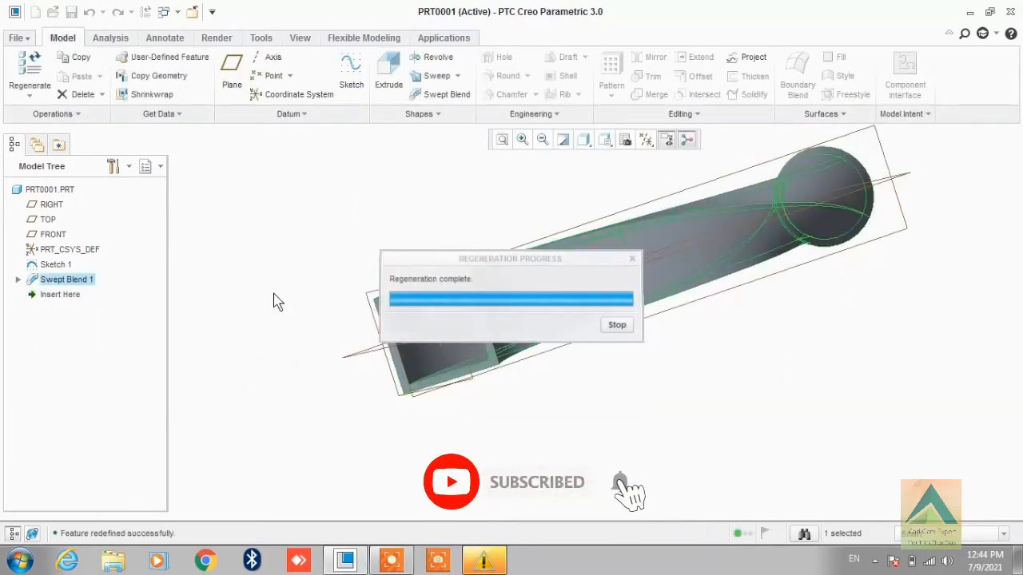
mouse_move(330, 299)
middle_mouse_down()
mouse_move(318, 347)
mouse_move(265, 420)
mouse_move(327, 315)
middle_mouse_up()
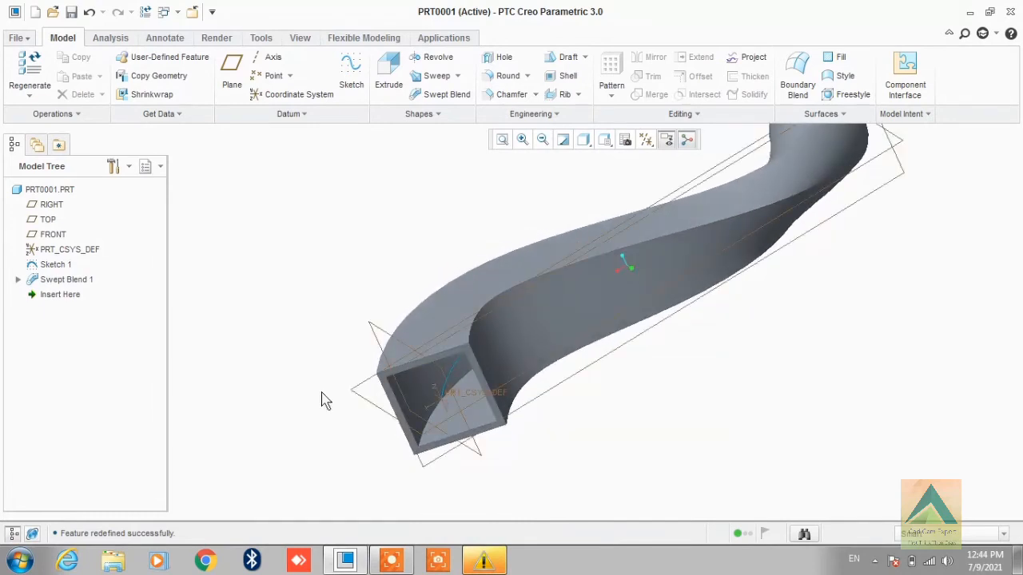
middle_click_drag(454, 369, 653, 306)
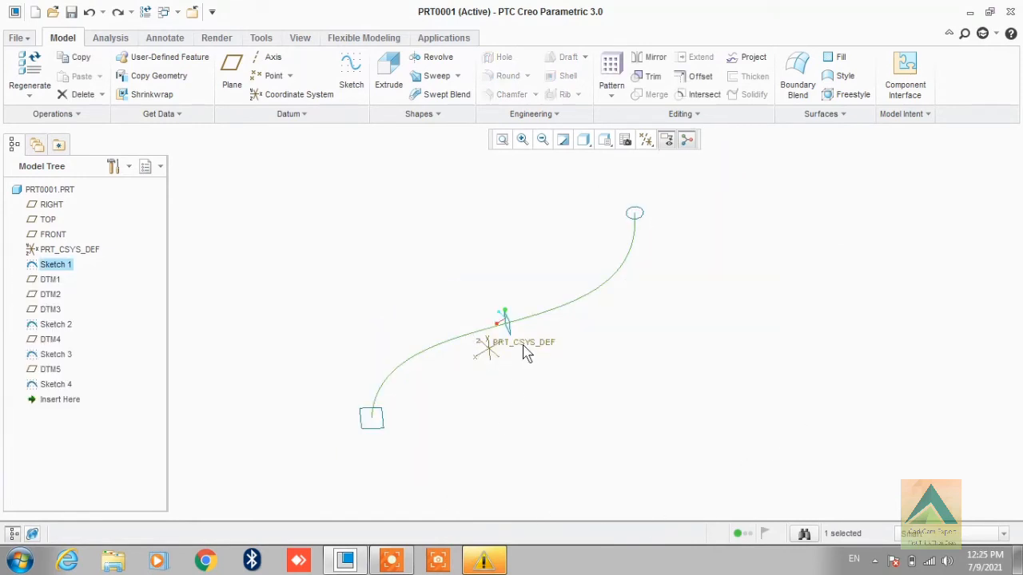
mouse_move(524, 346)
middle_mouse_down()
mouse_move(514, 370)
mouse_move(501, 359)
mouse_move(461, 384)
mouse_move(519, 373)
mouse_move(539, 390)
mouse_move(498, 392)
middle_mouse_up()
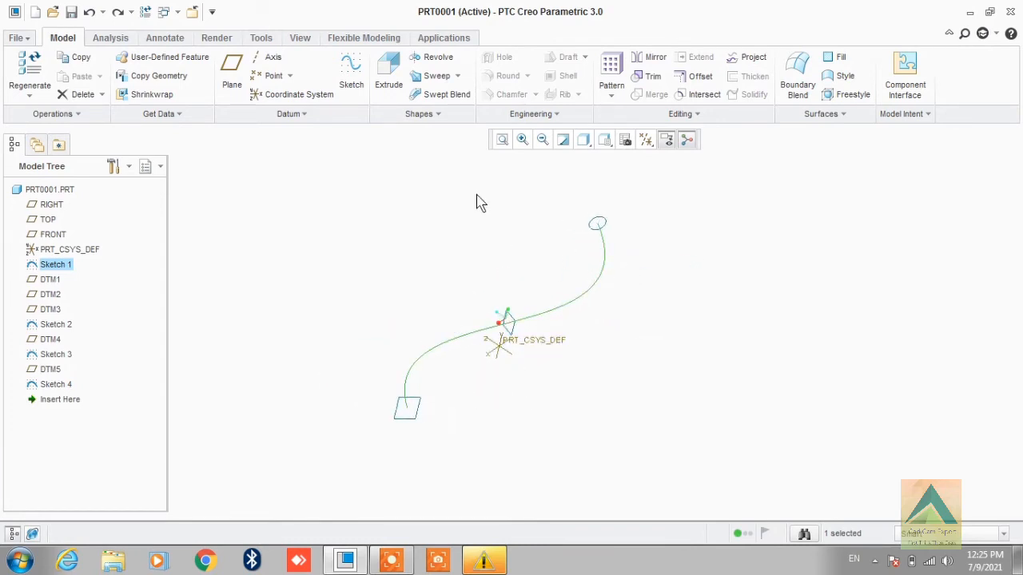
Step: Start a swept blend along the preselected spline using selected sections, and pick the circle at its upper end as the first section
left_click(442, 95)
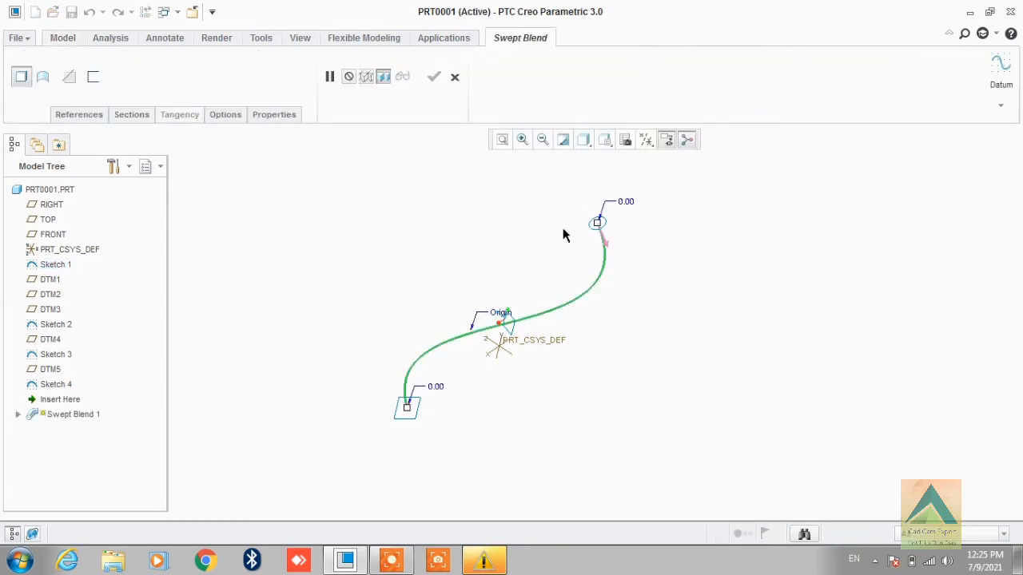
left_click(135, 116)
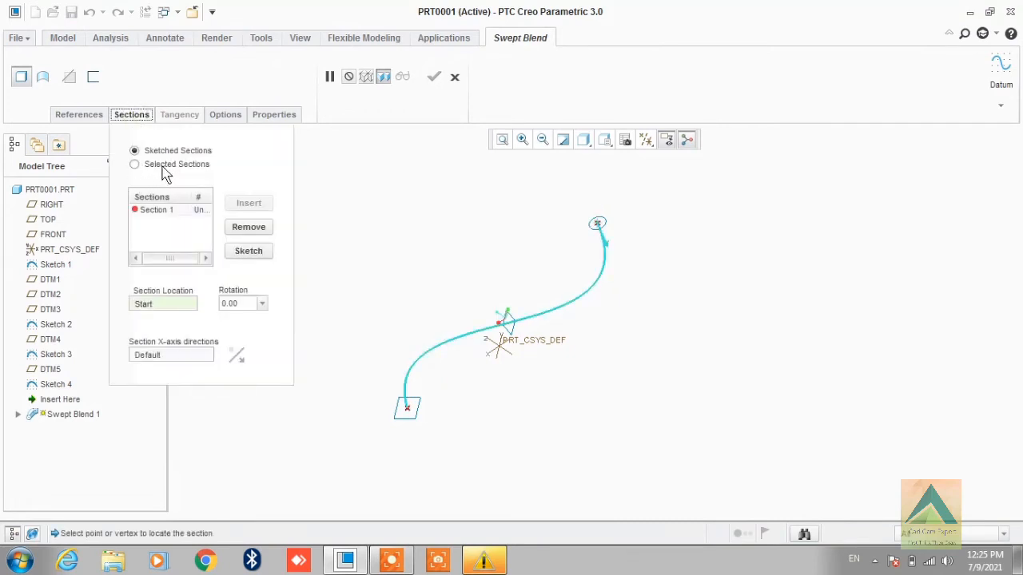
left_click(136, 165)
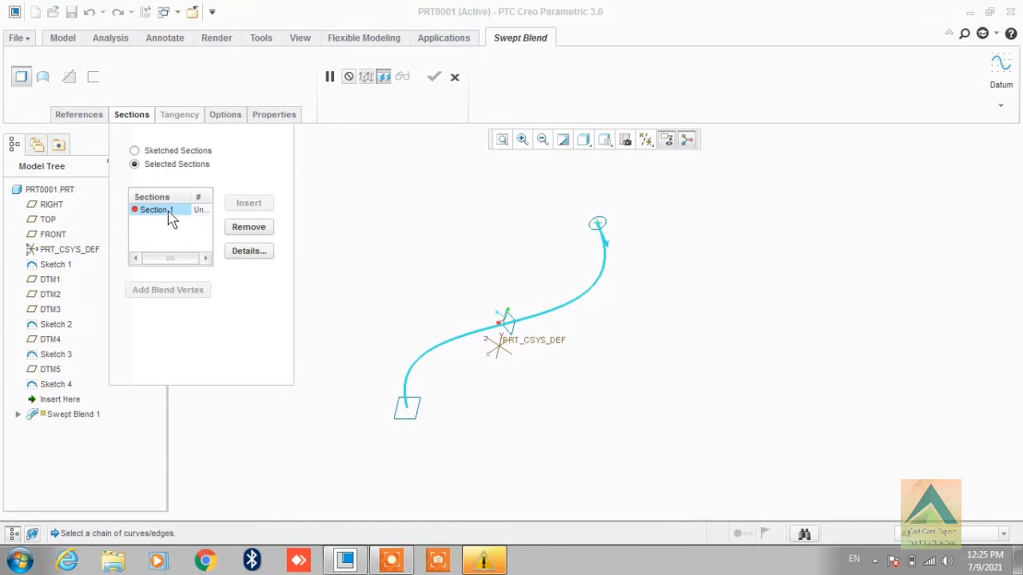
scroll(595, 244, "down", 4)
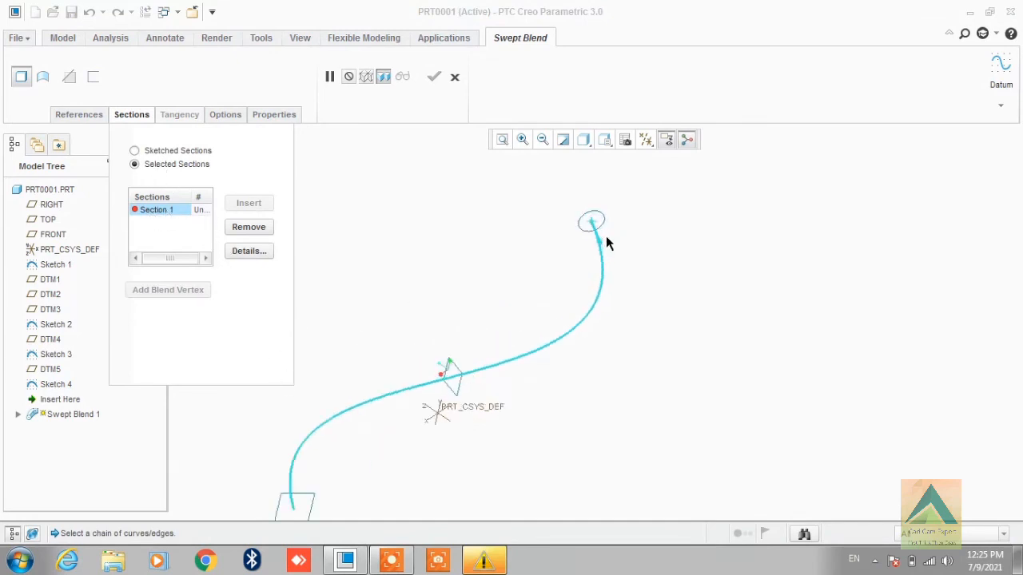
left_click(604, 198)
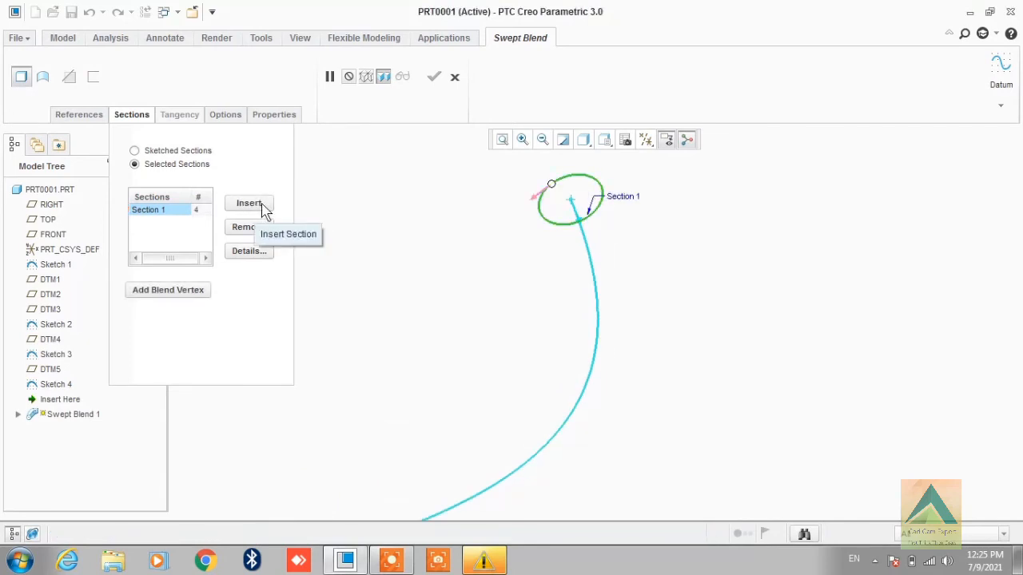
Step: Insert a second section and select the rectangle sketched at the middle of the spline
left_click(249, 204)
scroll(484, 213, "up", 3)
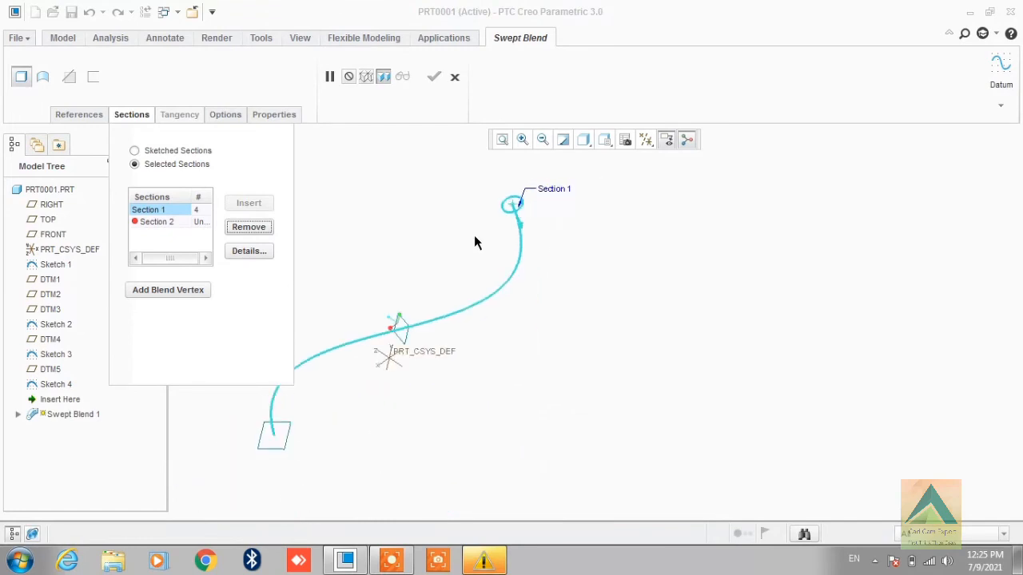
scroll(391, 334, "down", 2)
scroll(391, 336, "down", 3)
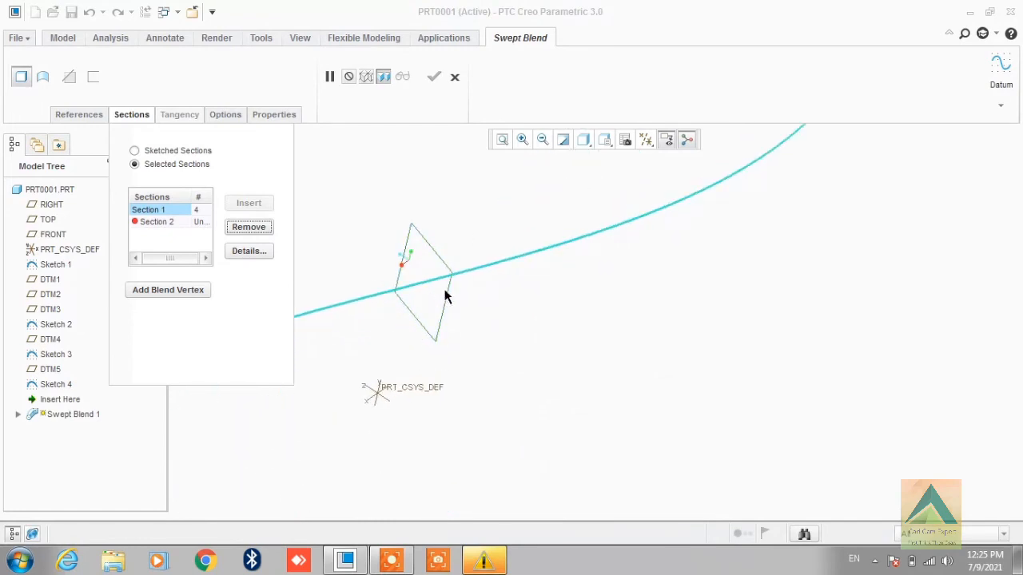
left_click(447, 295)
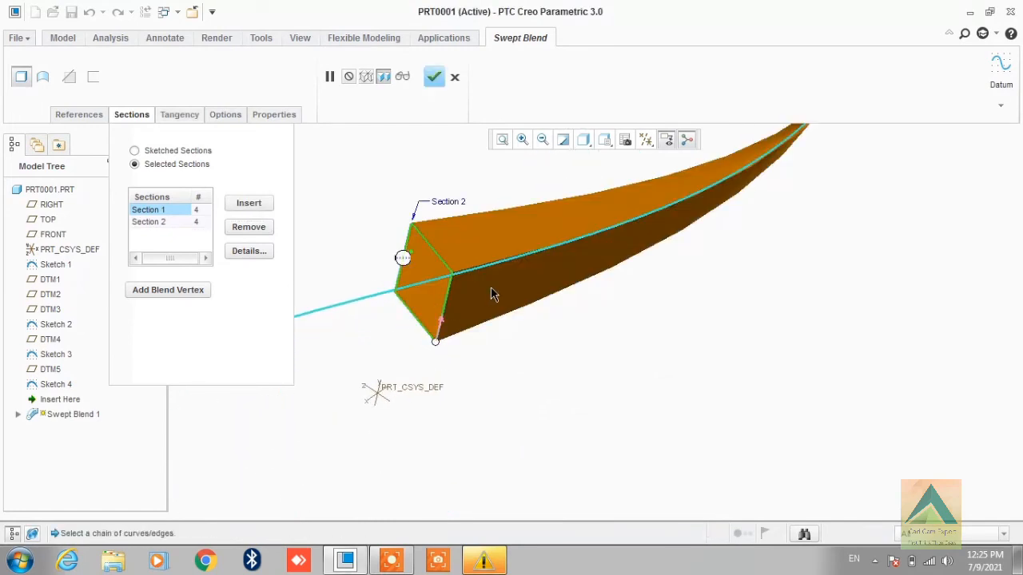
Step: Insert a third section and select the rectangle sketched at the lower end of the spline
scroll(493, 295, "up", 3)
left_click(251, 204)
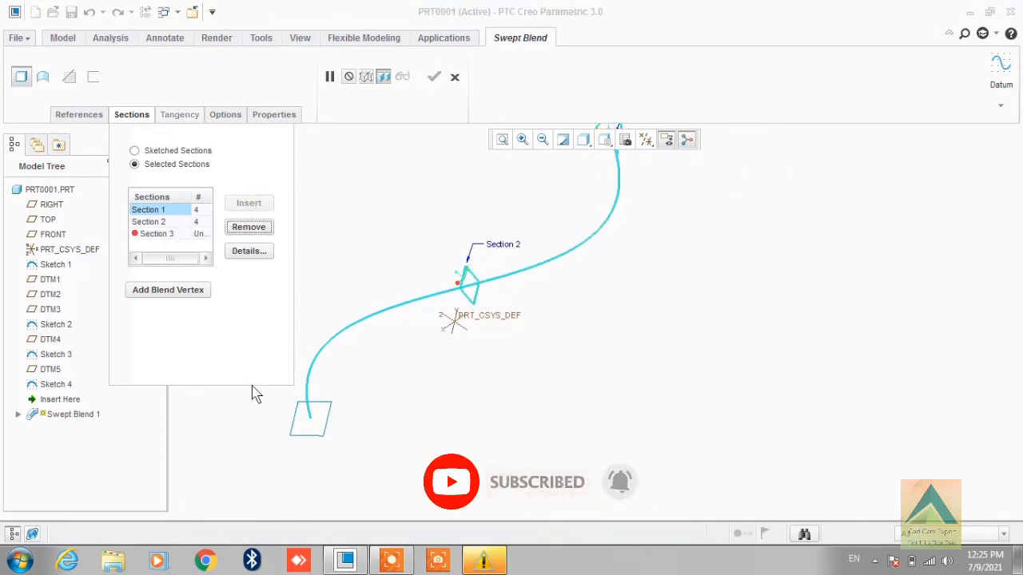
scroll(339, 435, "down", 5)
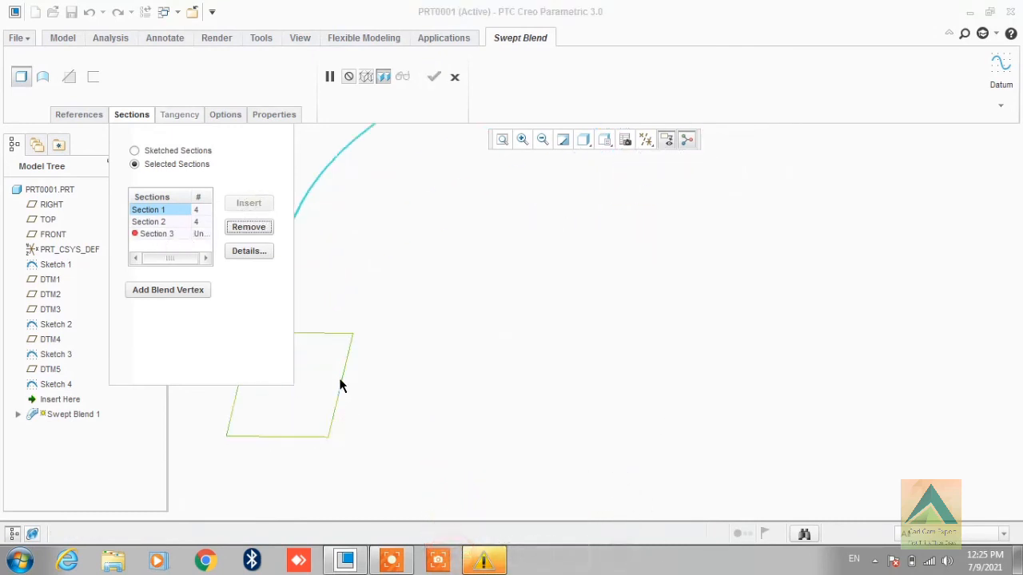
left_click(340, 386)
scroll(416, 412, "up", 4)
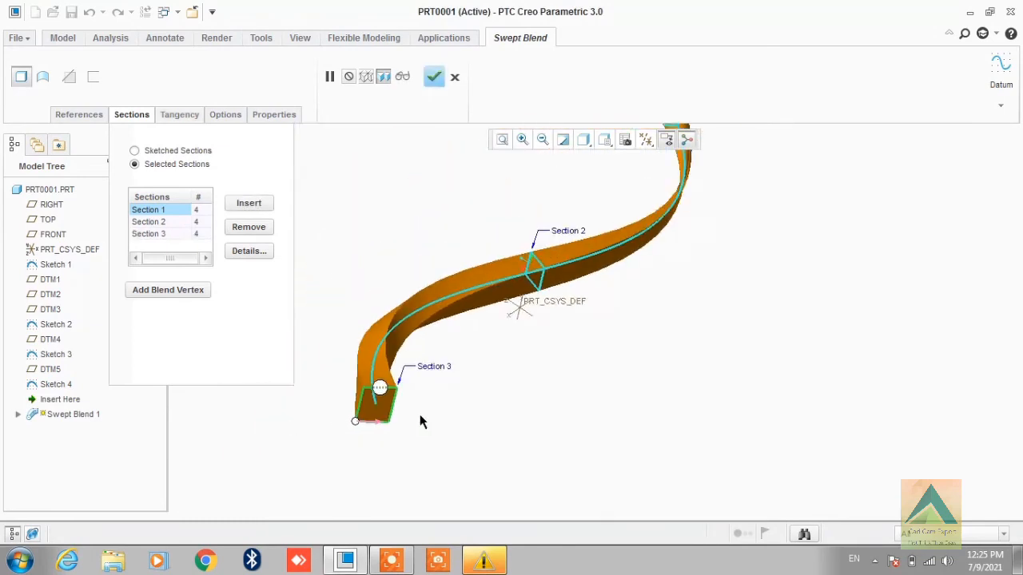
scroll(462, 414, "up", 2)
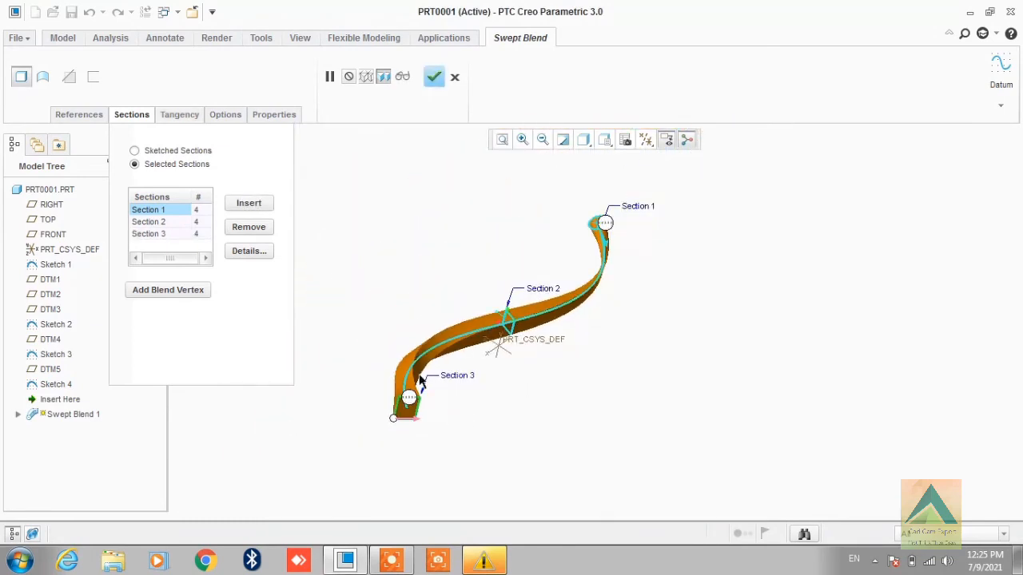
left_click(144, 117)
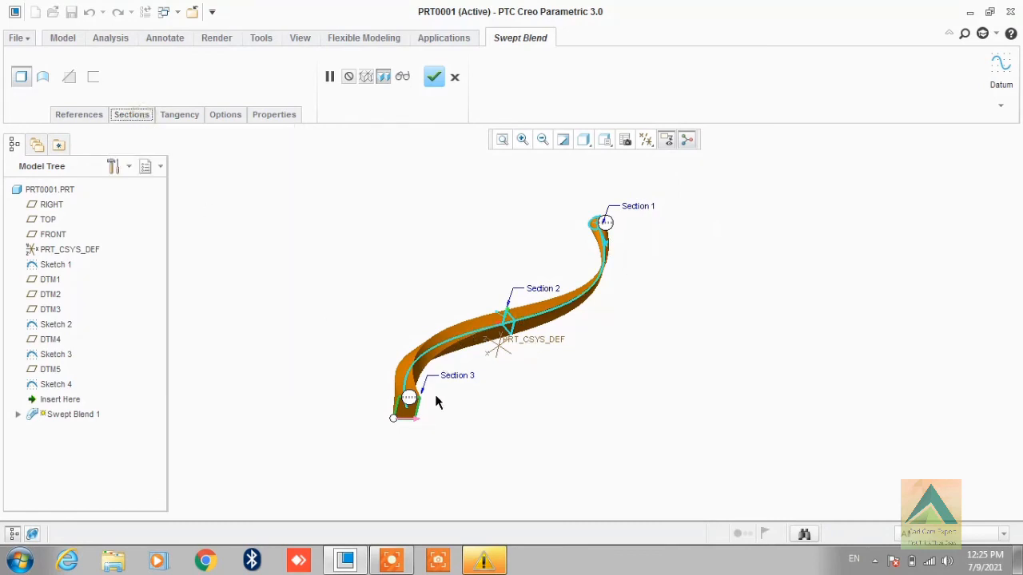
Step: Try the swept blend as a surface and return it to a solid
left_click(43, 76)
middle_click_drag(408, 274, 370, 293)
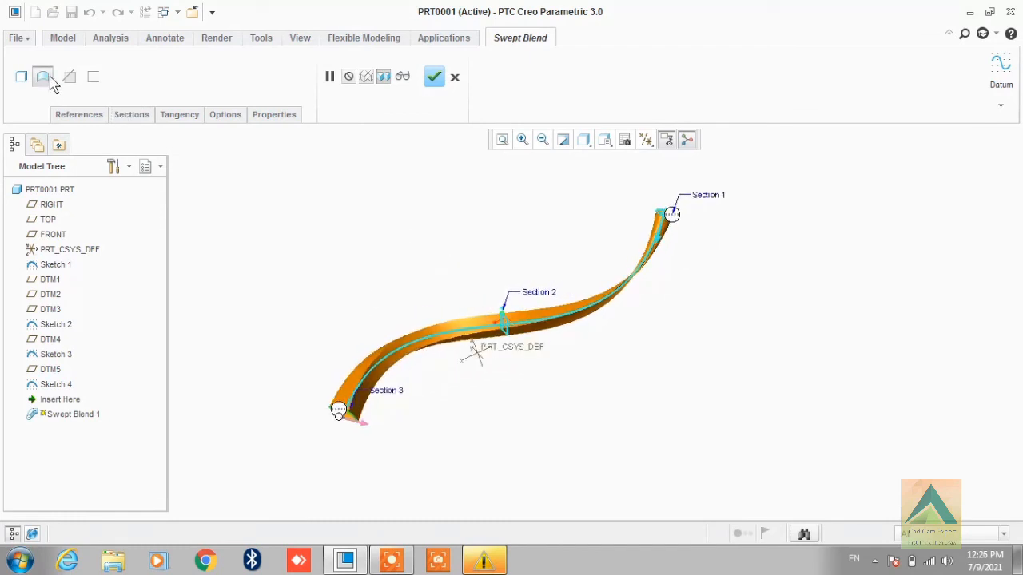
left_click(21, 76)
Step: Complete the swept blend through the three selected sections as a solid feature
scroll(221, 367, "down", 3)
scroll(221, 367, "up", 2)
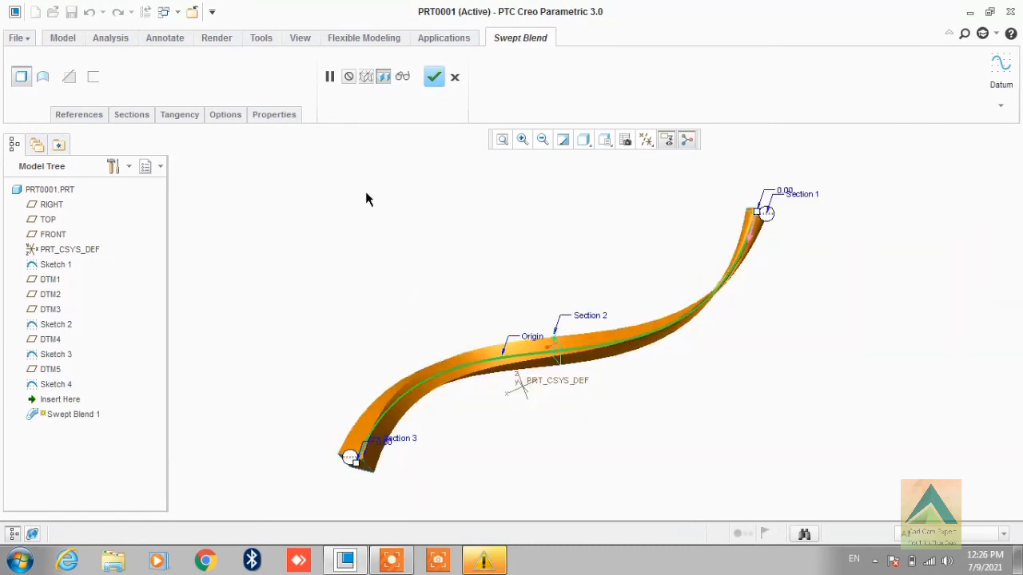
left_click(434, 77)
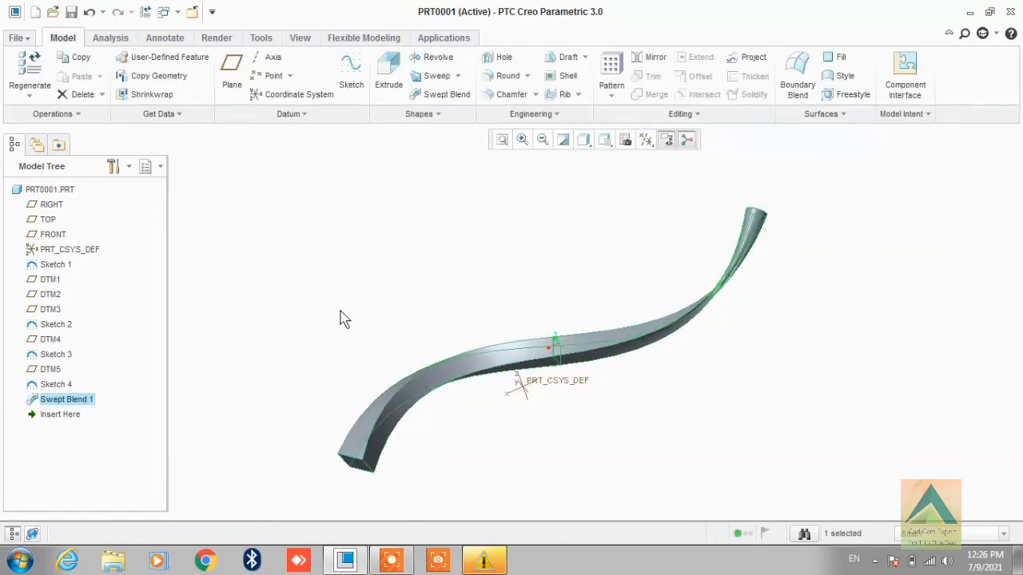
mouse_move(359, 346)
middle_mouse_down()
mouse_move(360, 276)
mouse_move(359, 327)
mouse_move(381, 334)
mouse_move(357, 327)
mouse_move(370, 345)
middle_mouse_up()
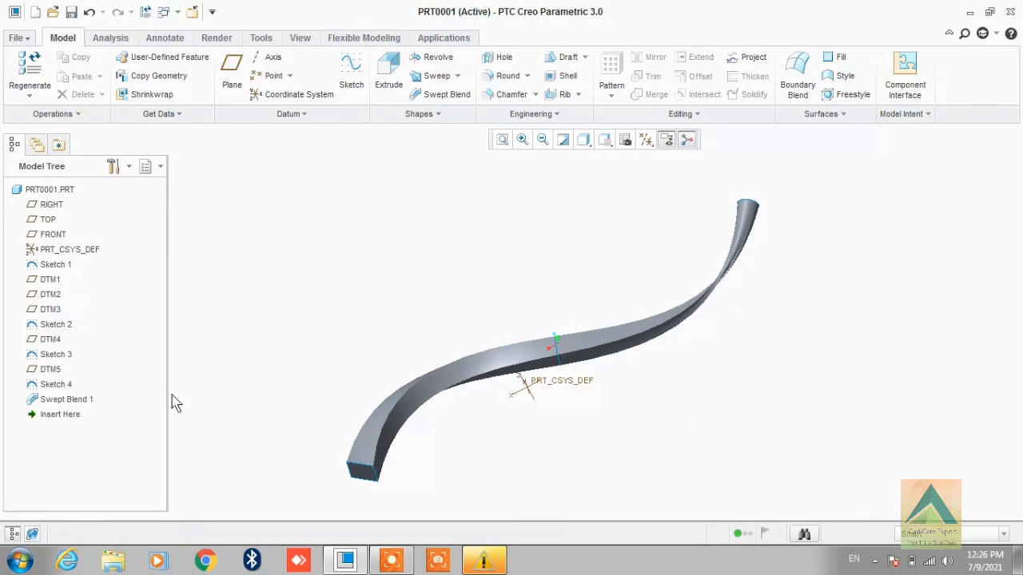
Step: Edit the definition of the three-section swept blend and change its type to surface
left_click(70, 401)
right_click(70, 401)
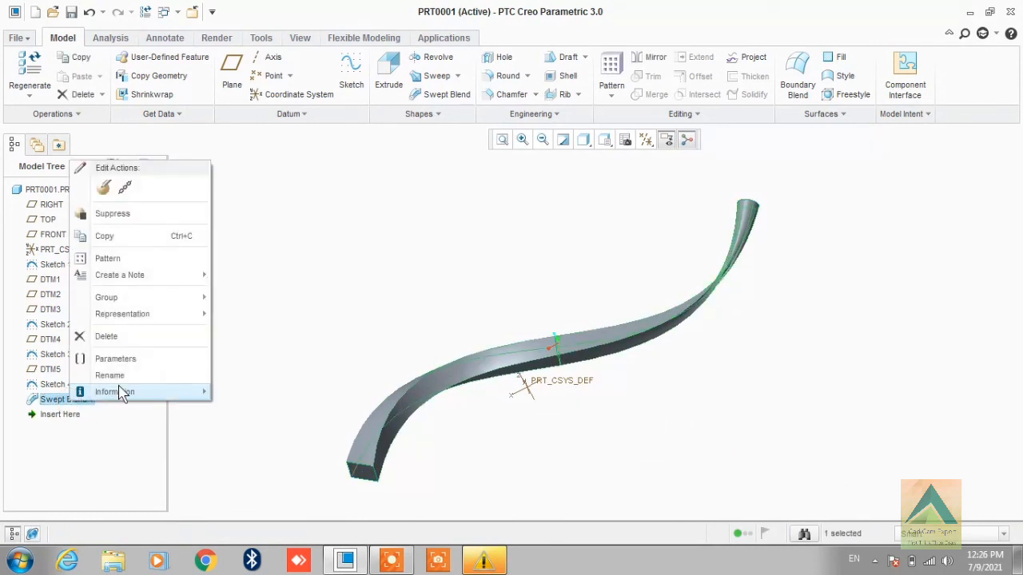
left_click(103, 189)
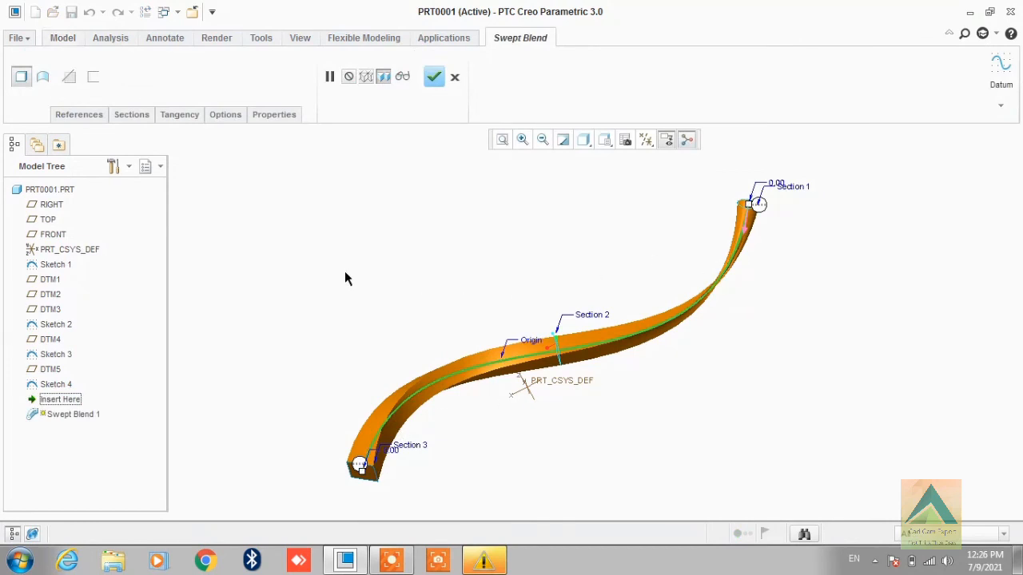
left_click(43, 77)
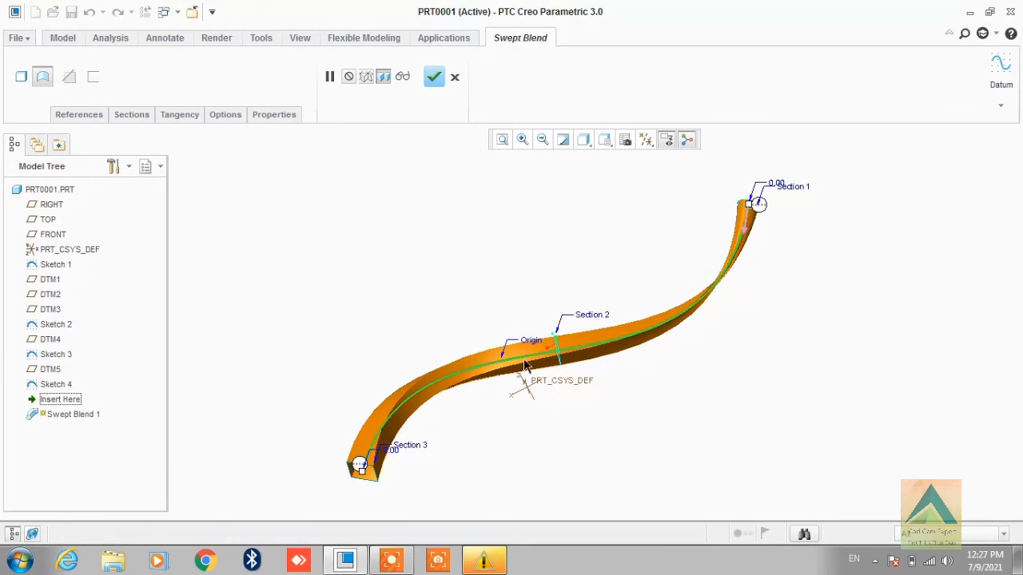
Step: Enable Cap ends for the swept blend surface through the pre-sketched sections and complete the redefinition
left_click(217, 116)
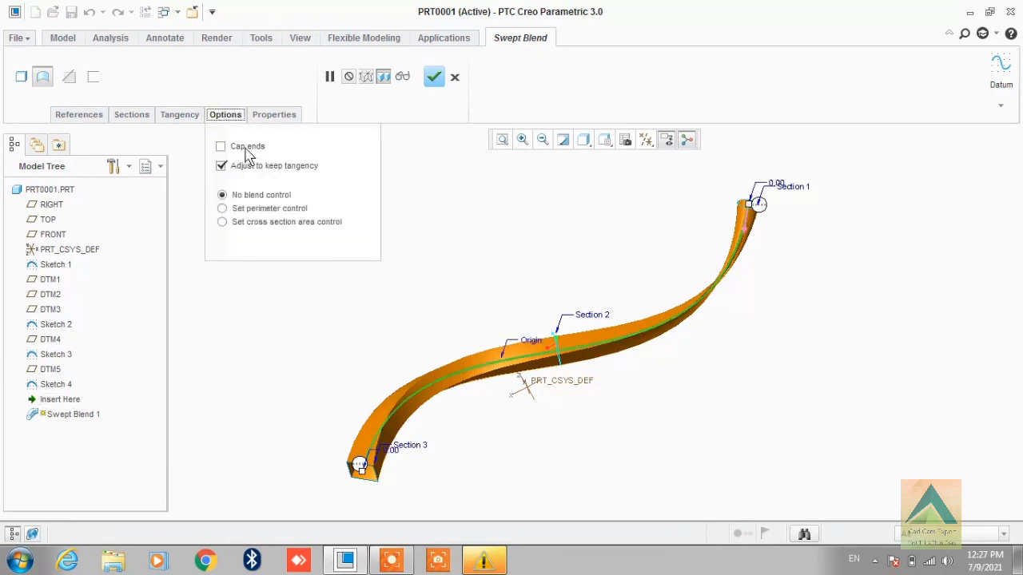
left_click(236, 152)
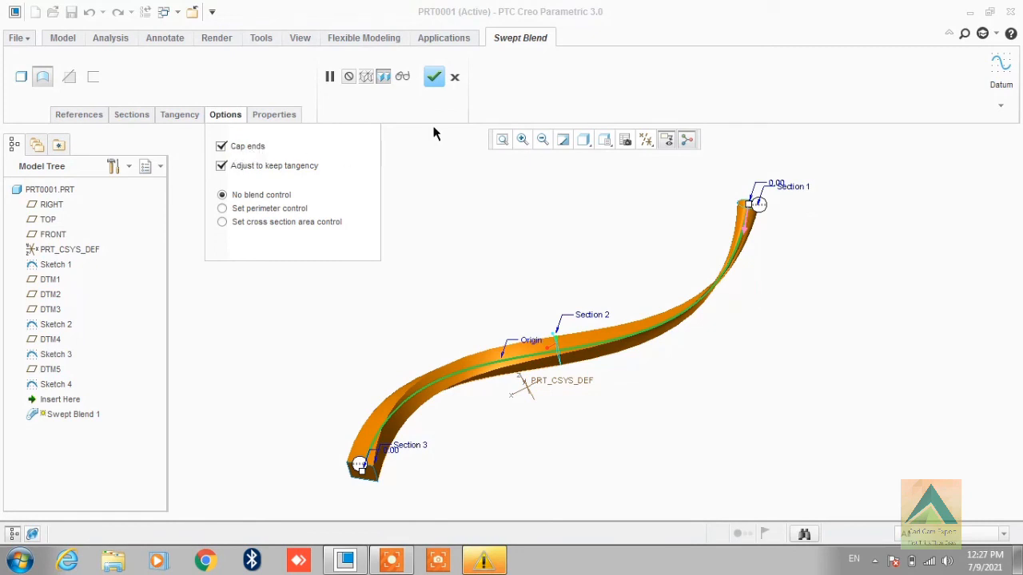
left_click(434, 78)
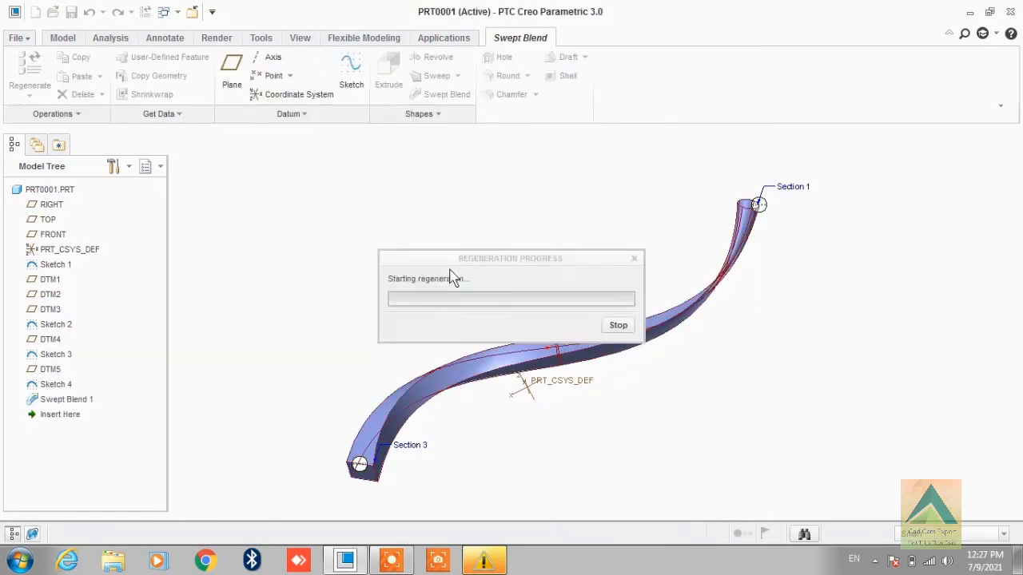
mouse_move(414, 348)
middle_mouse_down()
mouse_move(392, 233)
mouse_move(386, 340)
mouse_move(285, 384)
mouse_move(288, 392)
mouse_move(303, 395)
mouse_move(413, 330)
mouse_move(410, 354)
mouse_move(412, 331)
middle_mouse_up()
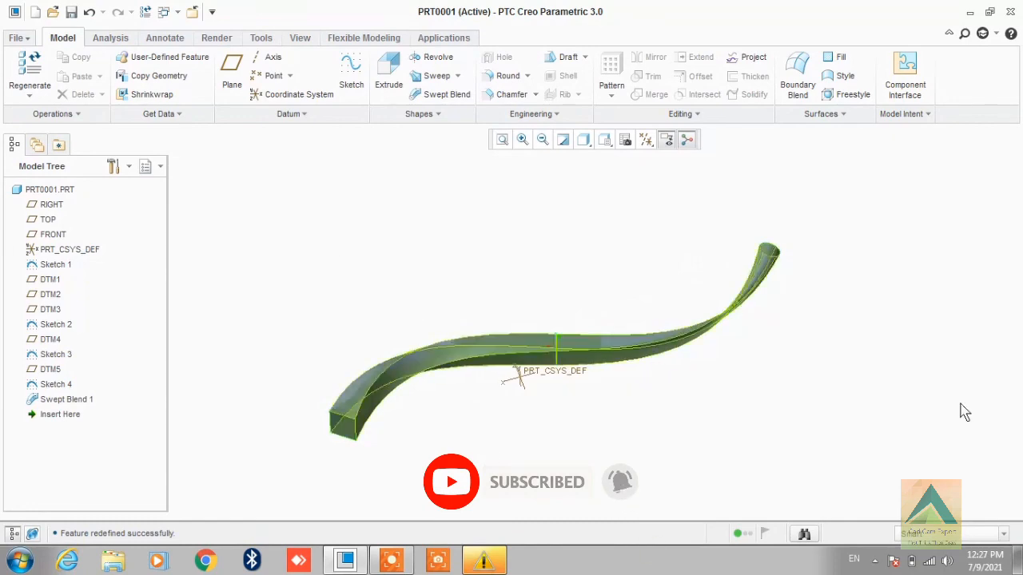